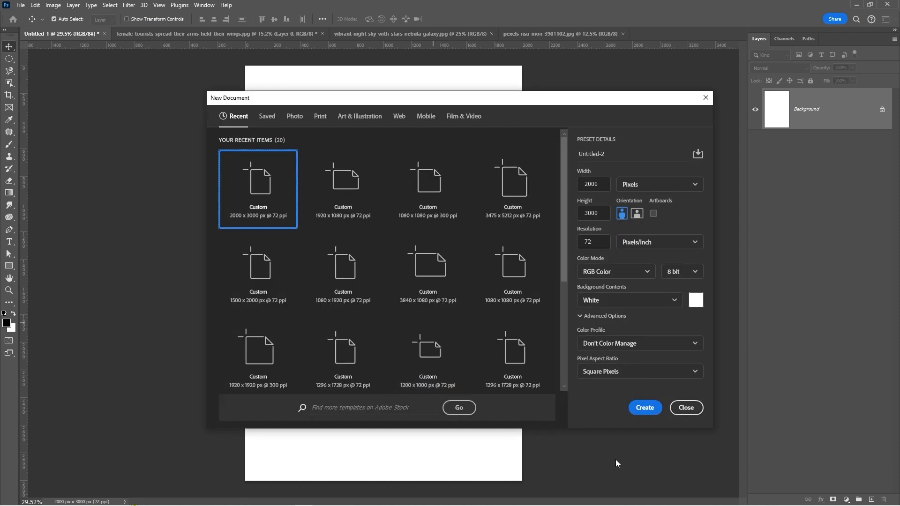
Step: In the female-tourists image, select the woman and the wooden dock with the Object Selection tool and mask out the background
left_click(685, 408)
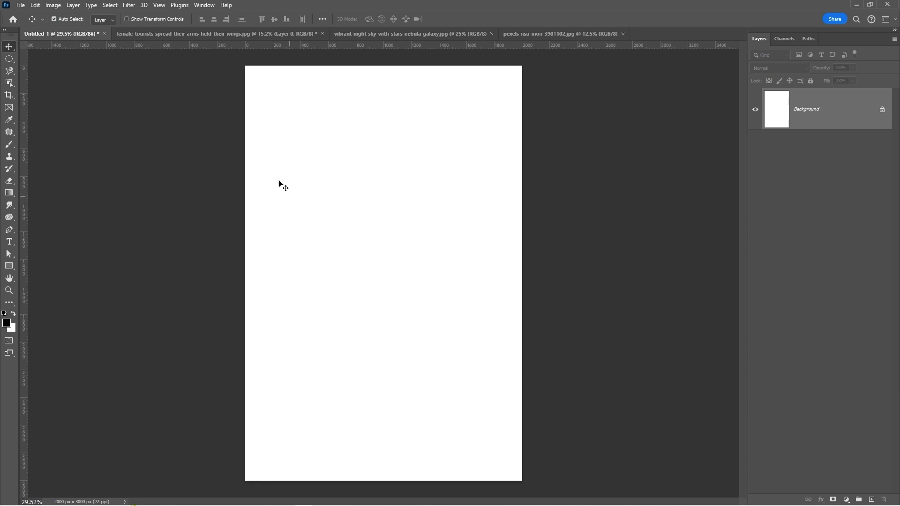
left_click(209, 33)
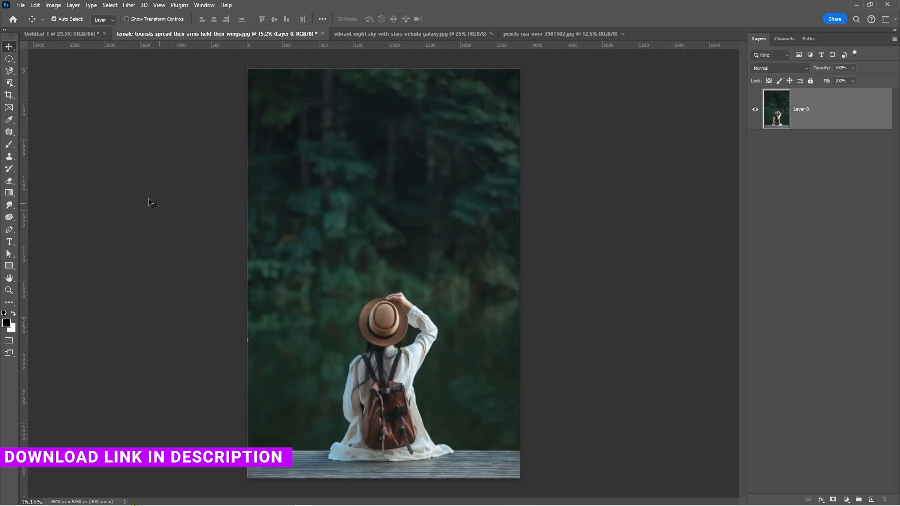
left_click(7, 82)
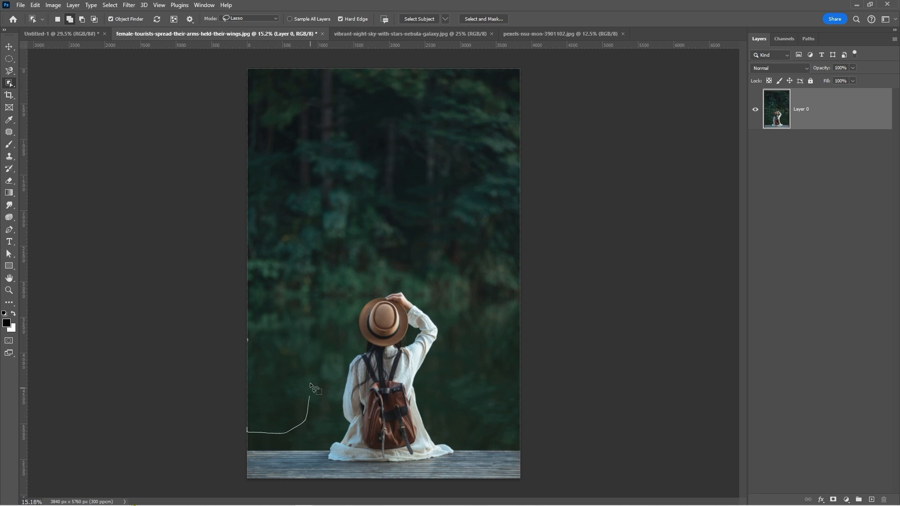
mouse_move(310, 383)
left_mouse_down()
mouse_move(371, 284)
mouse_move(419, 282)
mouse_move(456, 320)
mouse_move(458, 376)
mouse_move(436, 419)
mouse_move(528, 438)
mouse_move(543, 485)
mouse_move(234, 486)
mouse_move(223, 485)
mouse_move(195, 434)
left_mouse_up()
key("v")
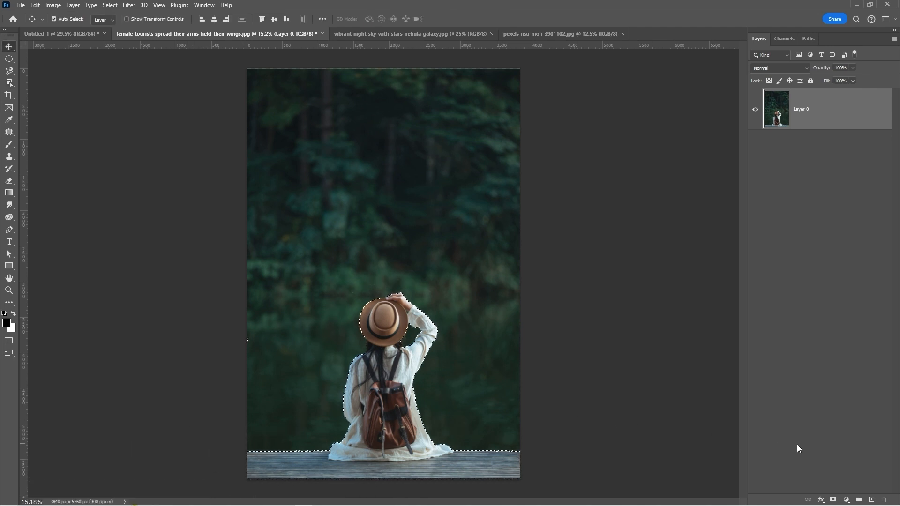
left_click(833, 499)
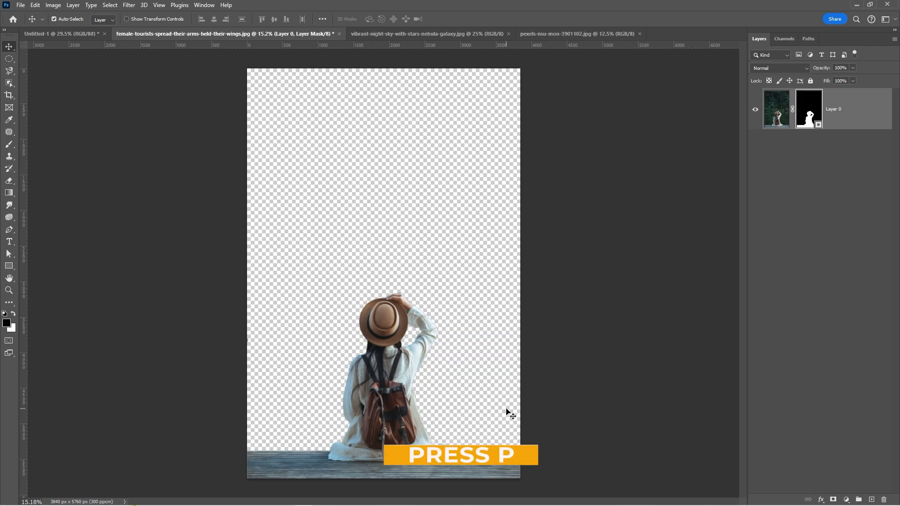
Step: Trace the green gap between the hat brim and the raised arm with the Pen tool and make a 0-pixel-feather selection from it
key("z")
left_click_drag(411, 307, 511, 336)
left_click_drag(405, 388, 442, 287)
key("p")
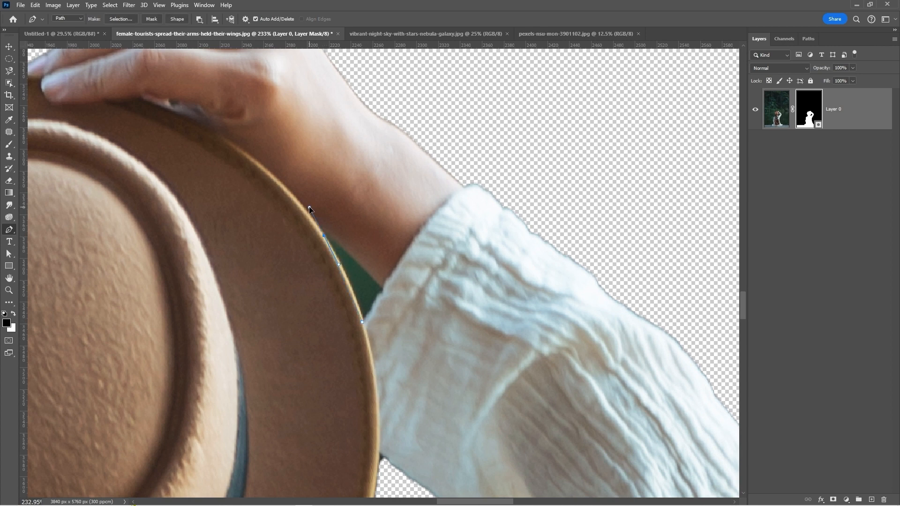
left_click(384, 289)
left_click(363, 322)
right_click(360, 282)
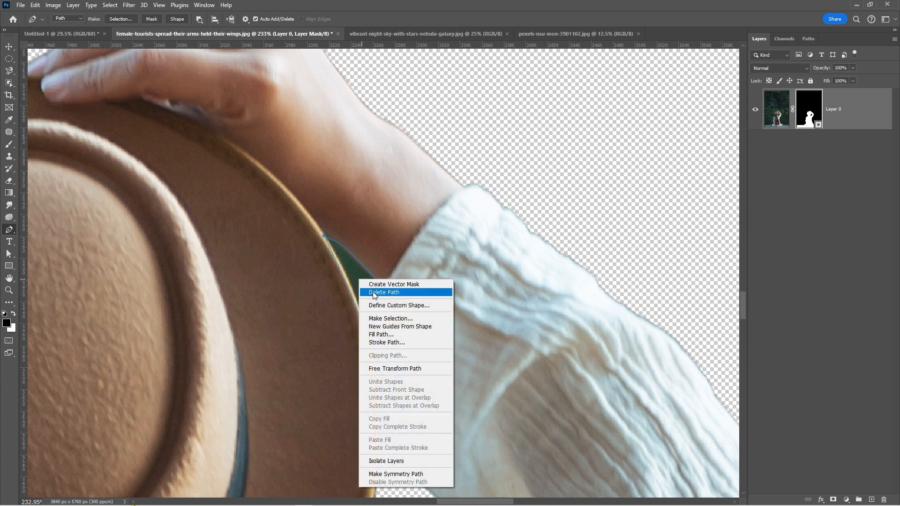
left_click(389, 318)
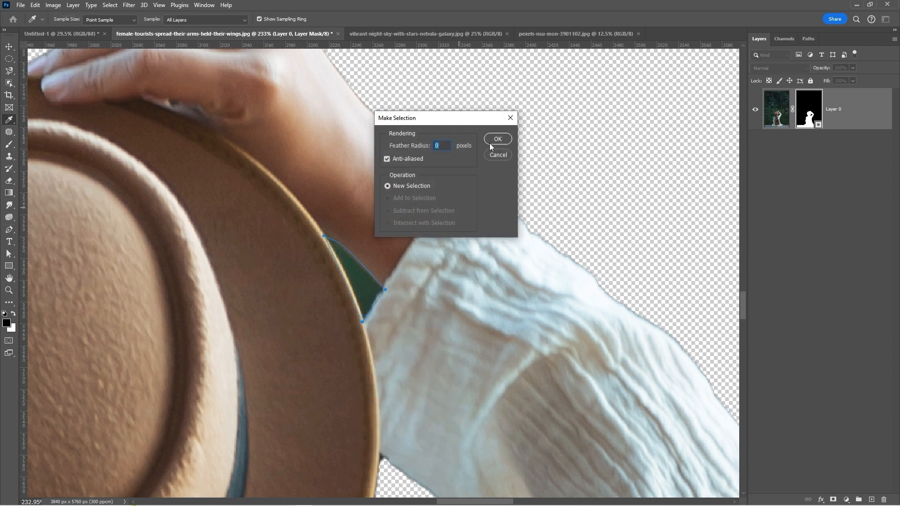
left_click(490, 143)
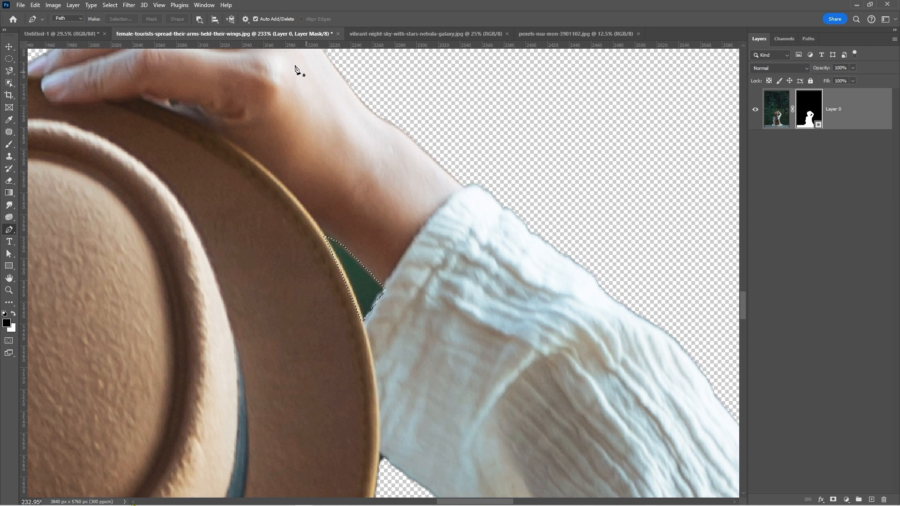
Step: Invert the selection, paint the green gap away in black on the layer mask, and deselect
left_click(111, 6)
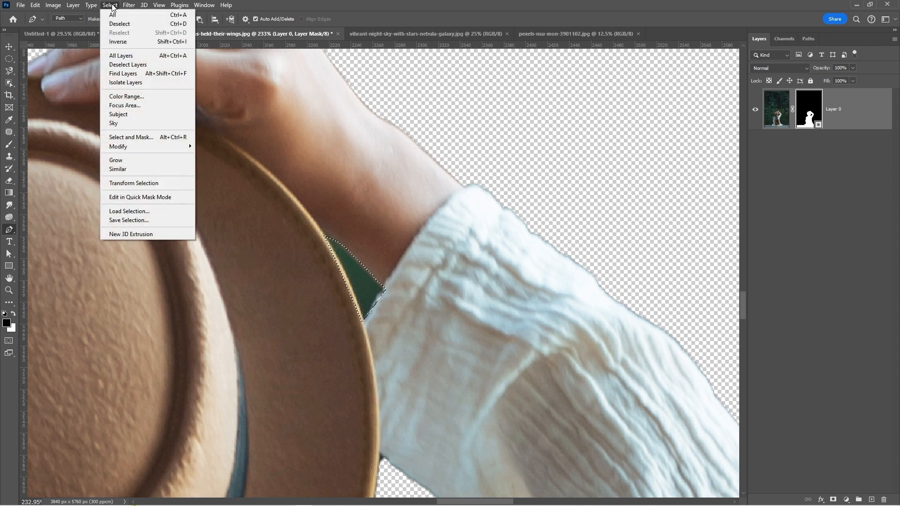
left_click(124, 42)
key("b")
mouse_move(365, 262)
left_mouse_down()
mouse_move(356, 285)
mouse_move(369, 299)
mouse_move(351, 302)
mouse_move(338, 260)
left_mouse_up()
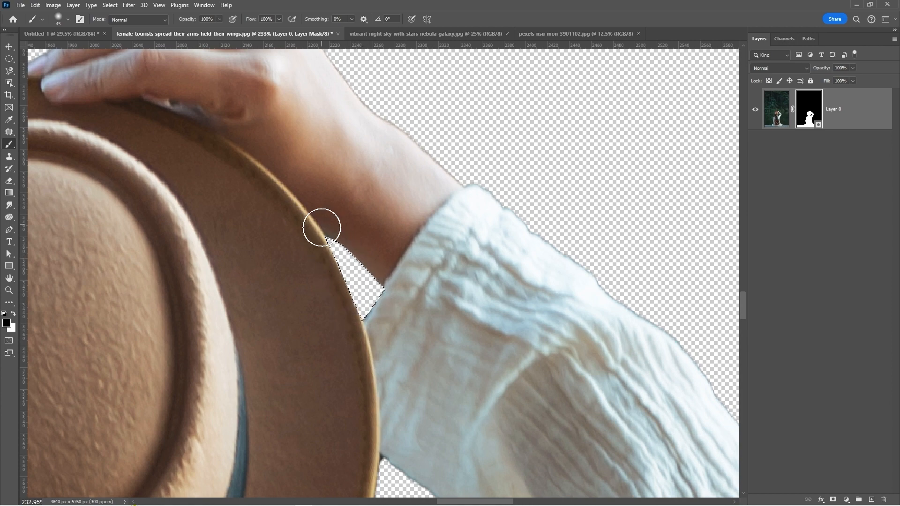
key("ctrl+d")
Step: Convert the masked woman layer to a smart object and copy it into the Untitled-1 document
key("z")
left_click_drag(476, 289, 370, 260)
key("v")
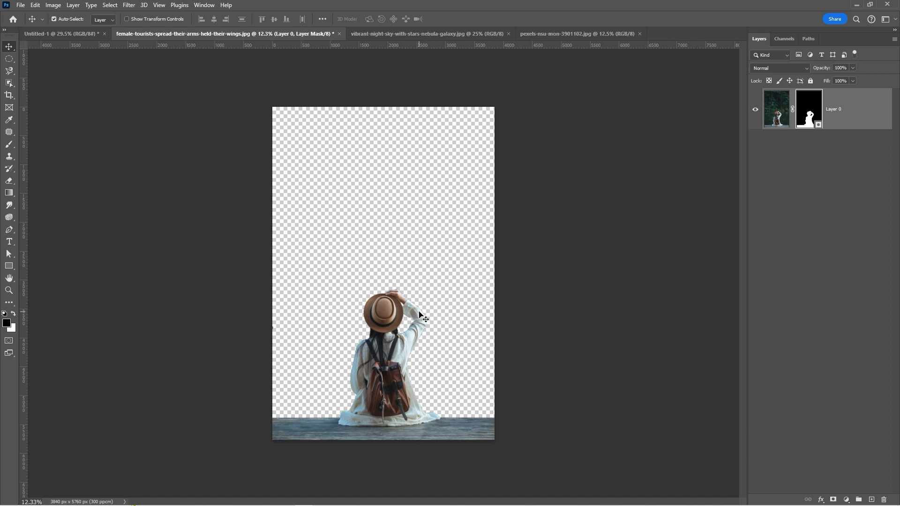
right_click(833, 125)
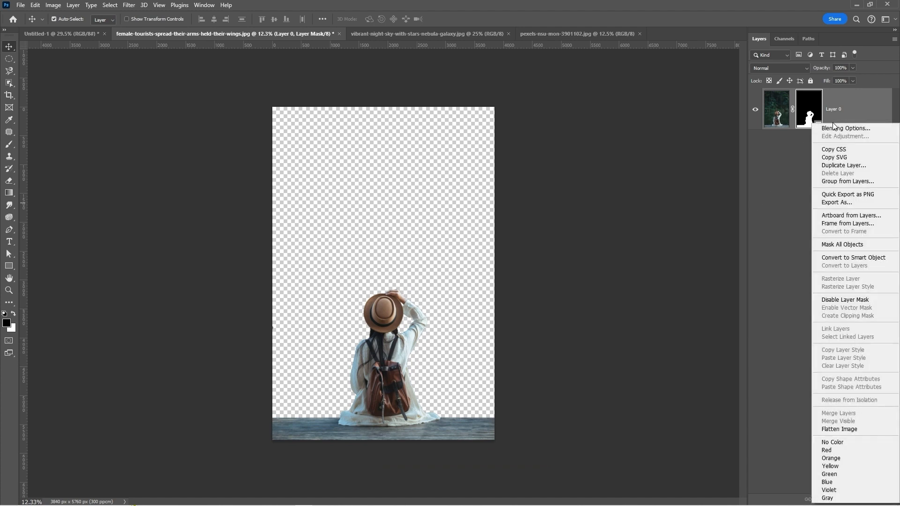
left_click(853, 257)
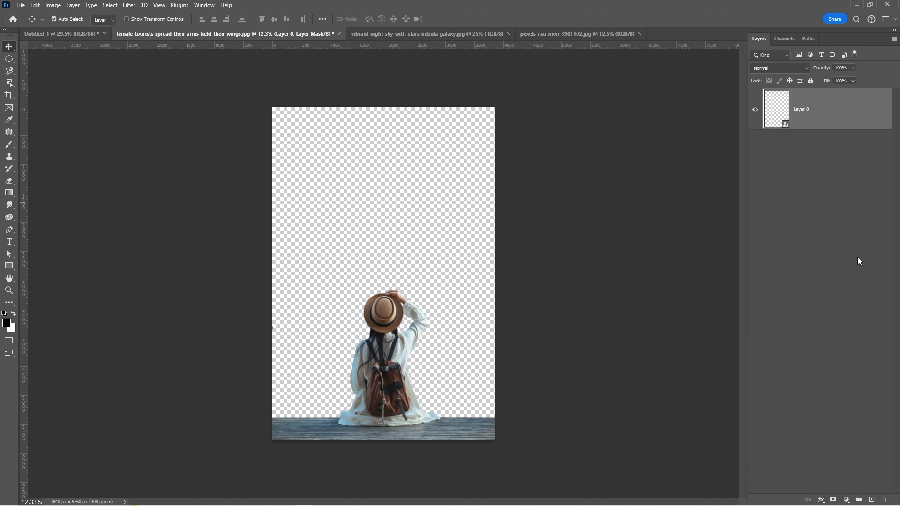
left_click_drag(417, 379, 326, 213)
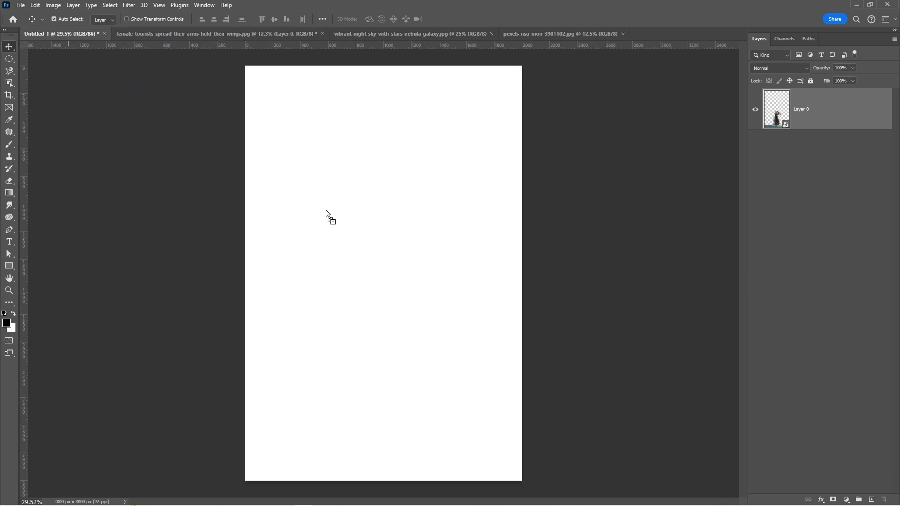
left_click_drag(401, 328, 395, 314)
Step: Scale down the woman layer and position it centred at the bottom of the canvas, with the dock spanning the full width
scroll(394, 313, "down", 2)
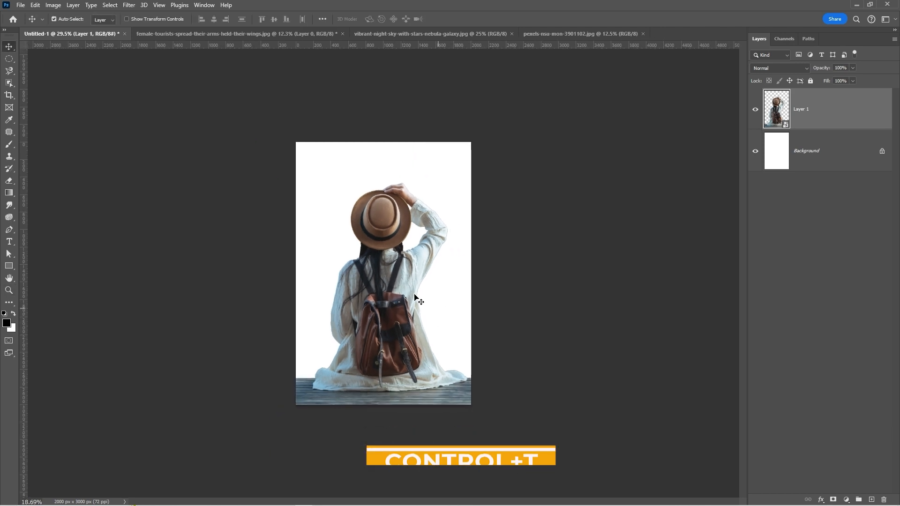
key("ctrl+t")
left_click_drag(550, 298, 480, 301)
left_click_drag(388, 276, 383, 249)
left_click_drag(396, 349, 398, 342)
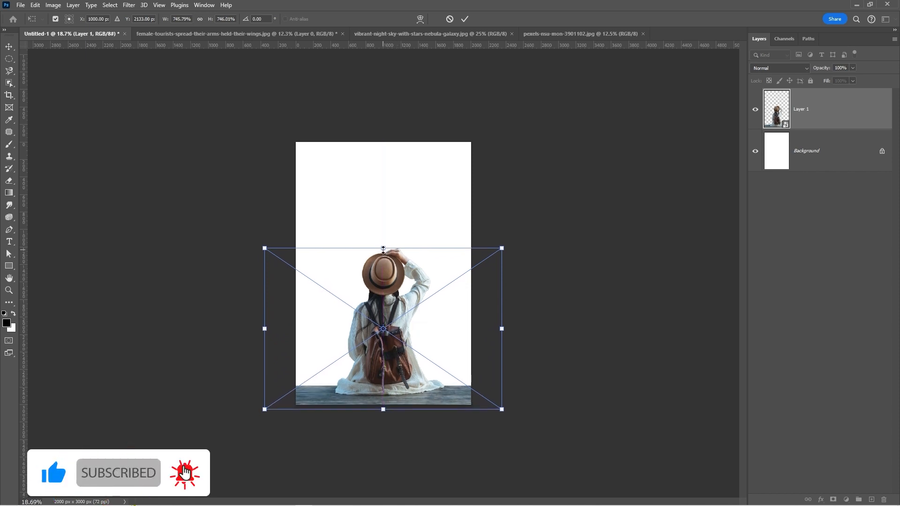
left_click_drag(383, 244, 384, 244)
key("Return")
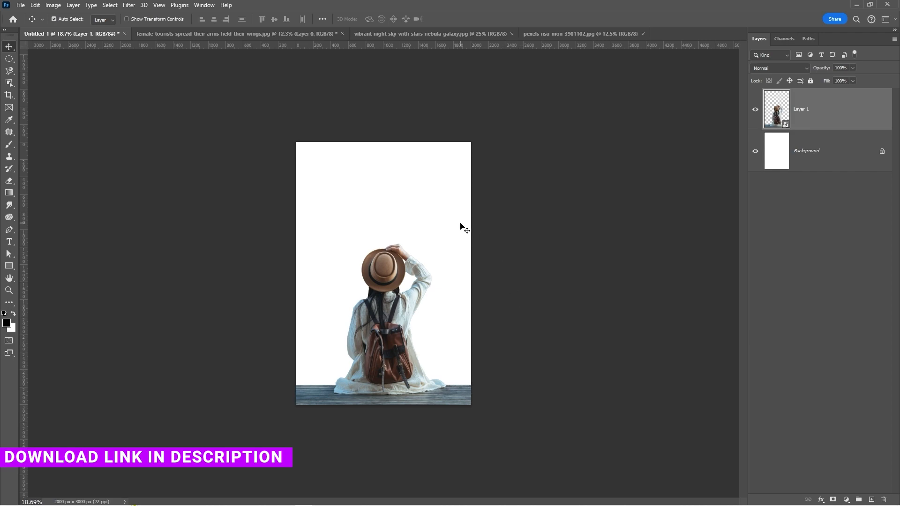
Step: Unlock the night-sky image's background, copy it into Untitled-1, and place it beneath the woman layer
left_click(366, 34)
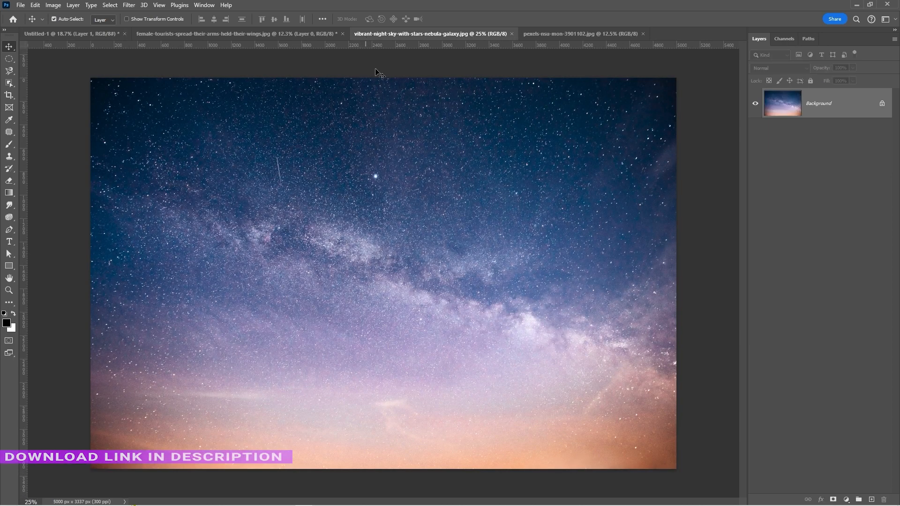
left_click(882, 104)
left_click_drag(414, 363, 91, 35)
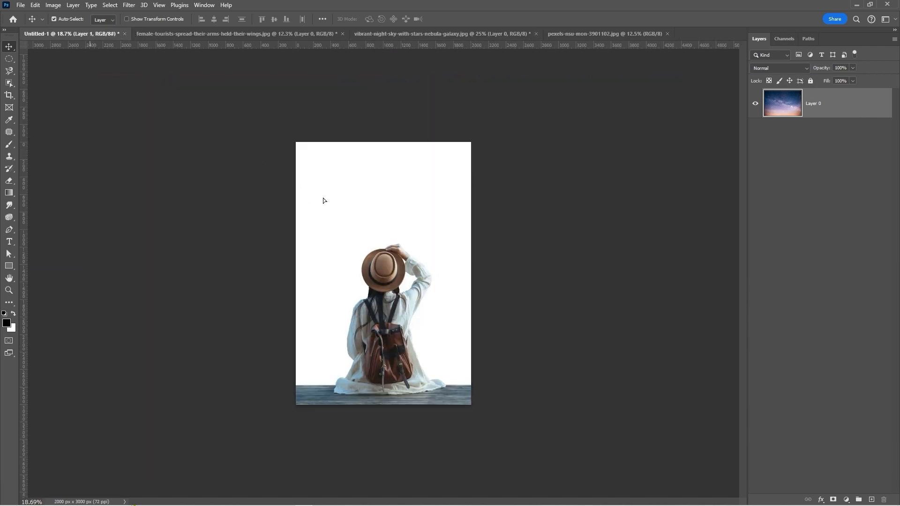
left_click_drag(324, 201, 325, 201)
left_click_drag(823, 131, 829, 172)
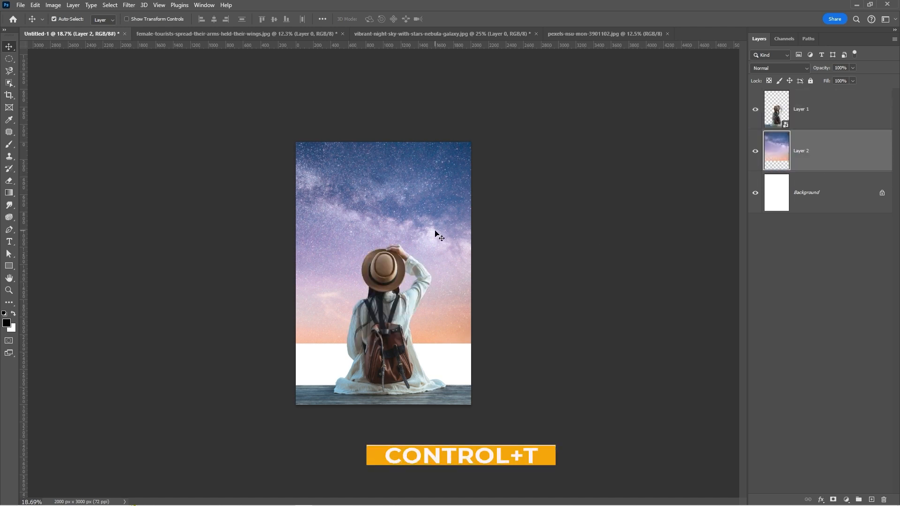
Step: Enlarge and reposition the night-sky layer with Free Transform so it covers the whole canvas behind the woman
key("ctrl+t")
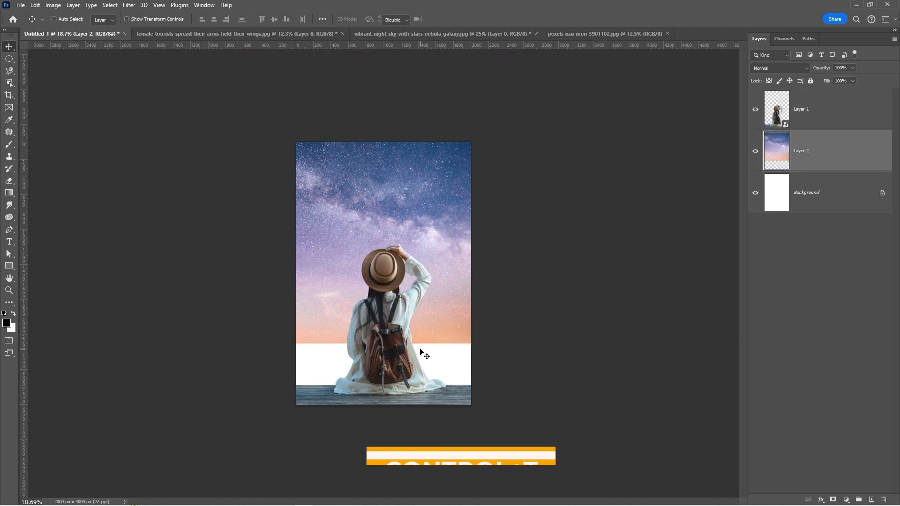
left_click_drag(322, 342, 328, 399)
mouse_move(390, 224)
left_mouse_down()
mouse_move(387, 250)
mouse_move(311, 249)
mouse_move(351, 275)
mouse_move(393, 258)
mouse_move(401, 236)
left_mouse_up()
left_click_drag(332, 61, 334, 40)
key("Return")
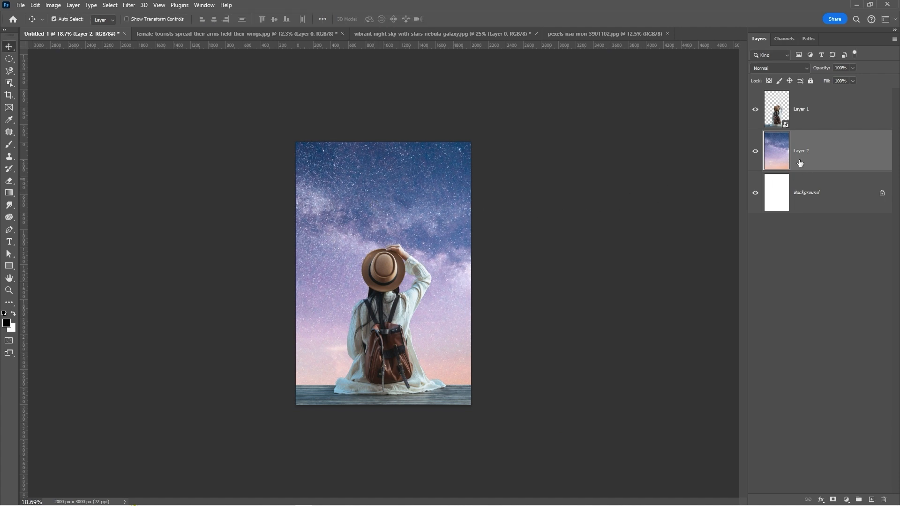
Step: Convert the sky layer to a smart object and apply a Gaussian Blur with a 3.5-pixel radius
right_click(799, 163)
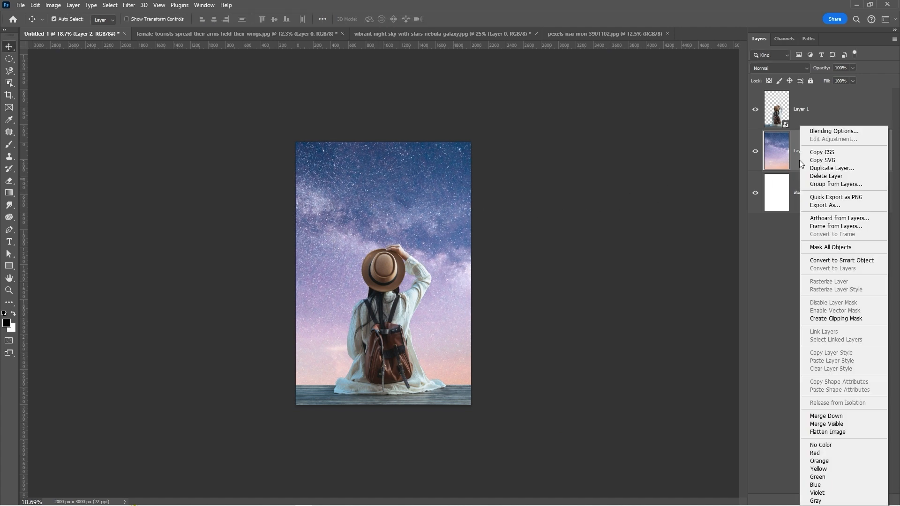
left_click(815, 262)
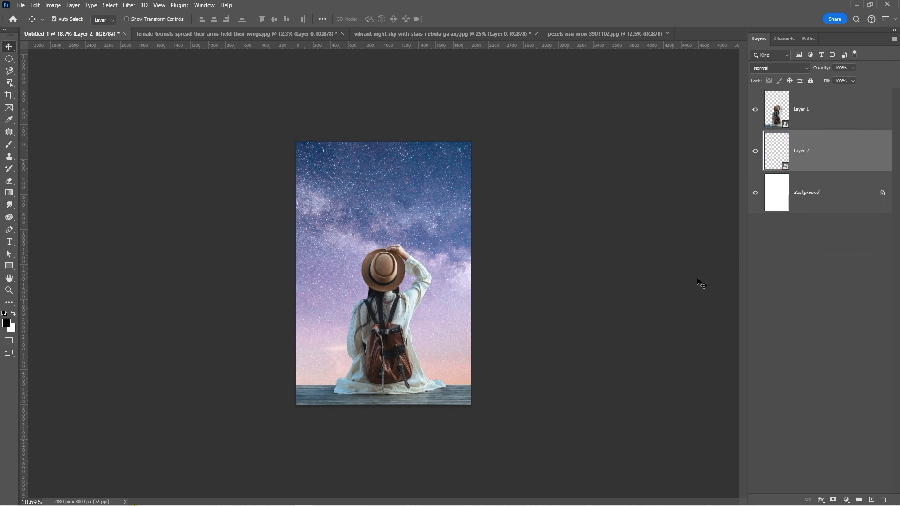
left_click(129, 5)
mouse_move(149, 124)
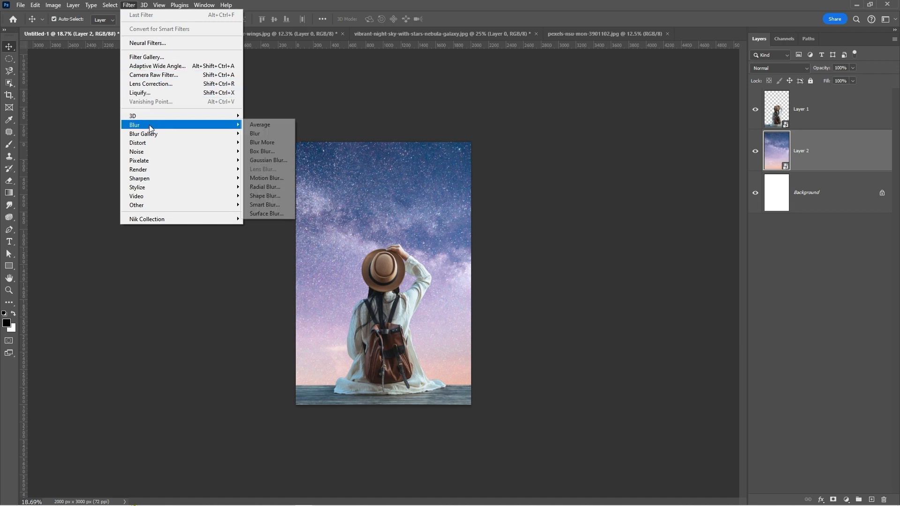
left_click(268, 161)
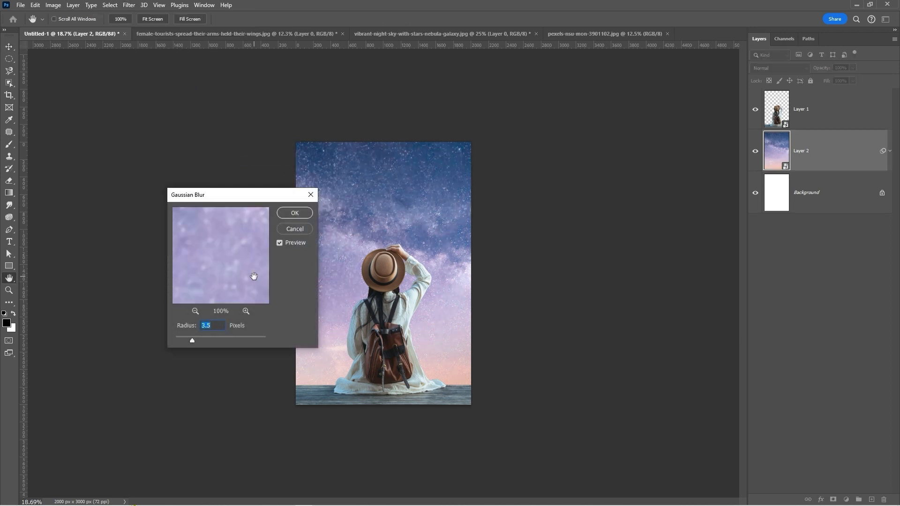
left_click(301, 212)
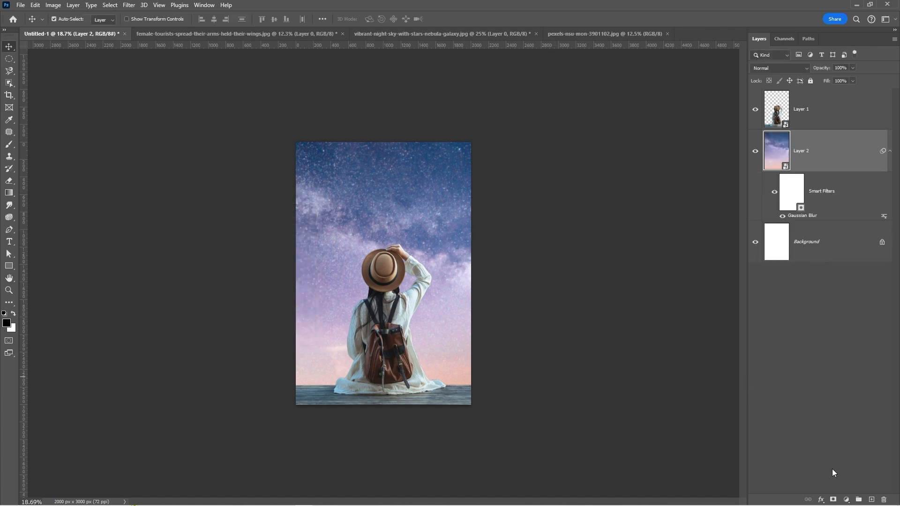
Step: Add a Curves adjustment above the sky layer and darken it by lowering the white point's output to 125
left_click(846, 499)
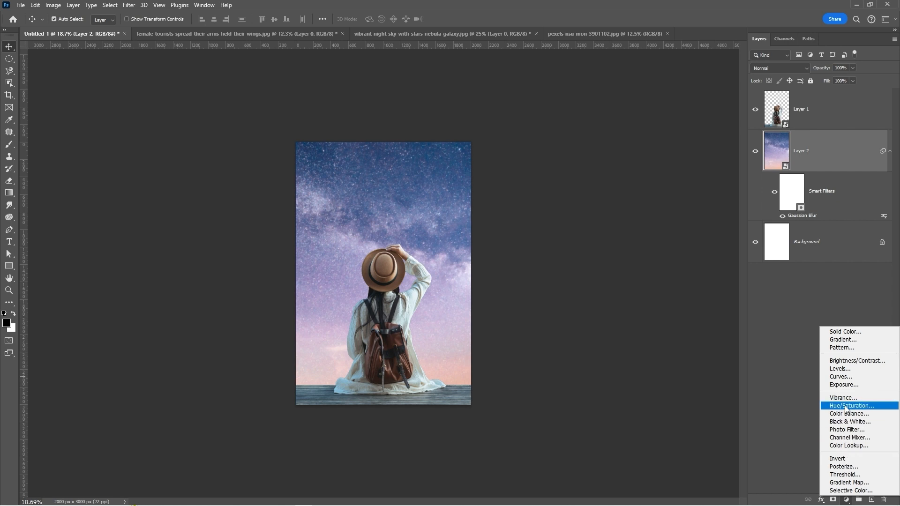
left_click(843, 377)
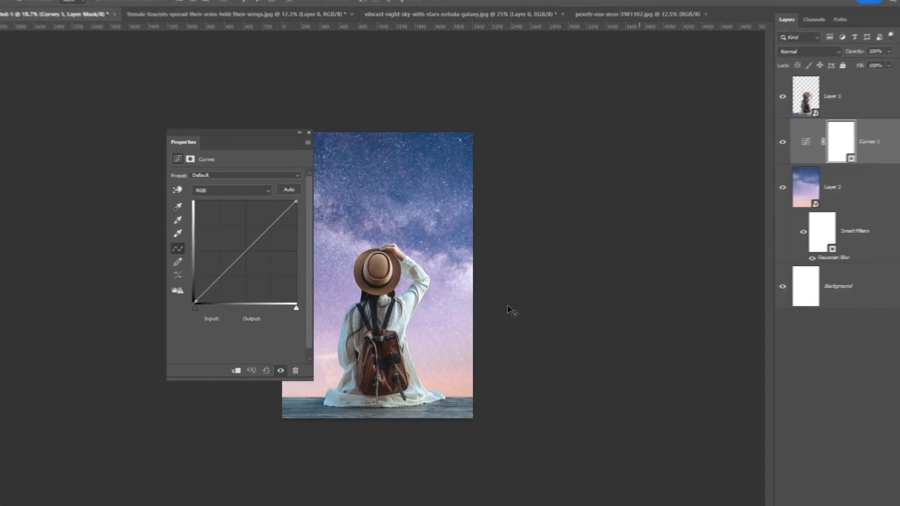
left_click_drag(281, 197, 277, 253)
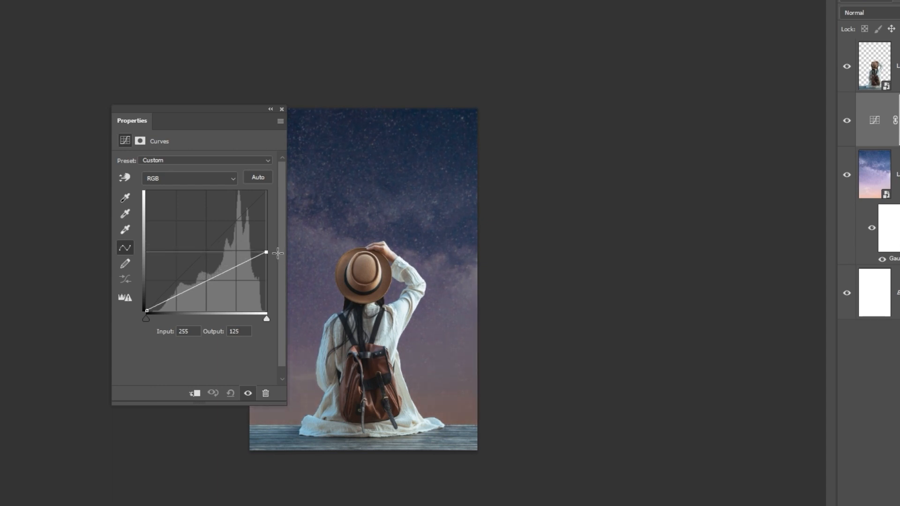
left_click(281, 109)
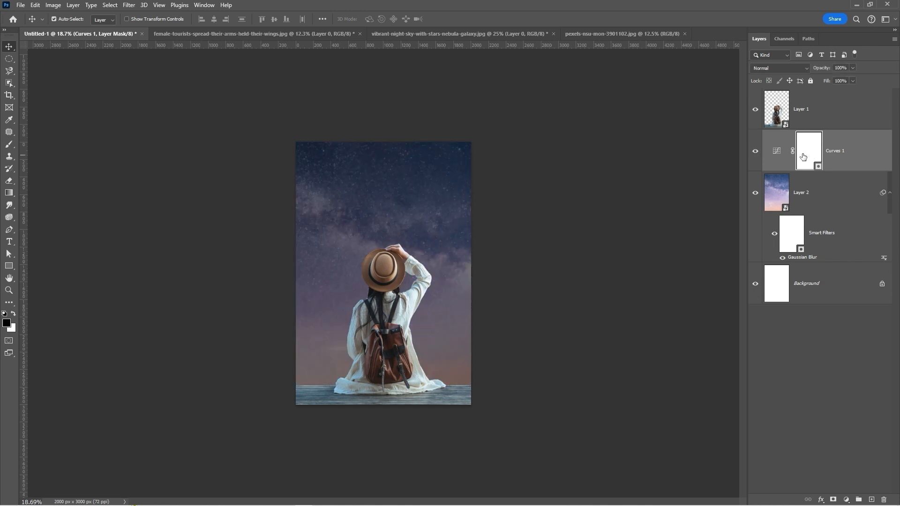
Step: Brighten the lower sky behind the woman by painting black on the Curves mask with a 1100 px soft round brush at 31% flow
key("b")
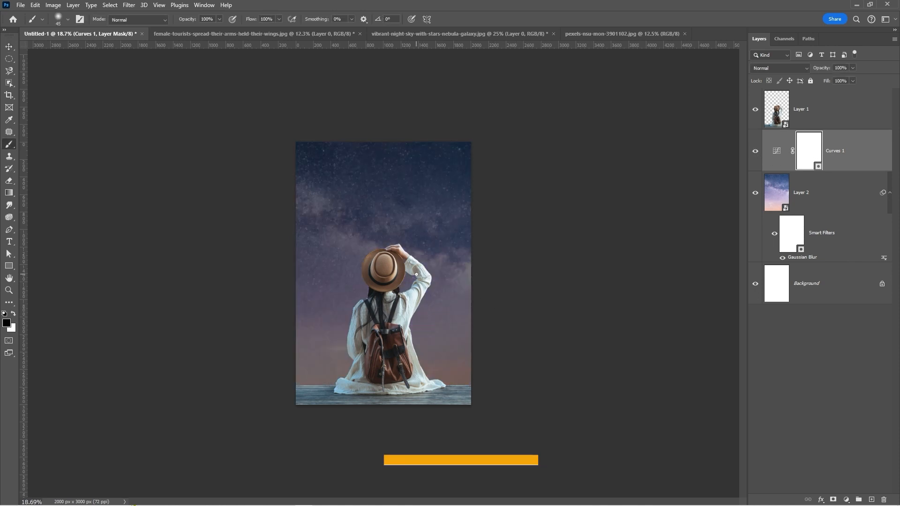
right_click(422, 290)
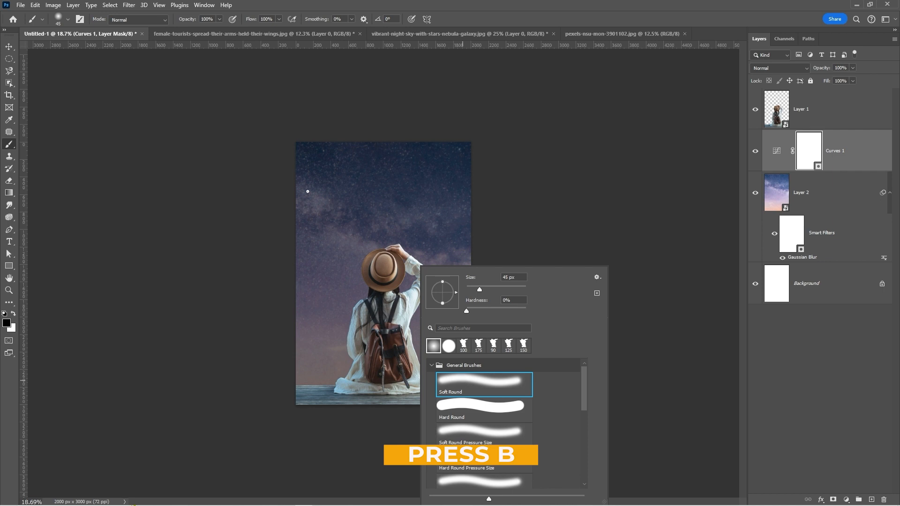
left_click(279, 19)
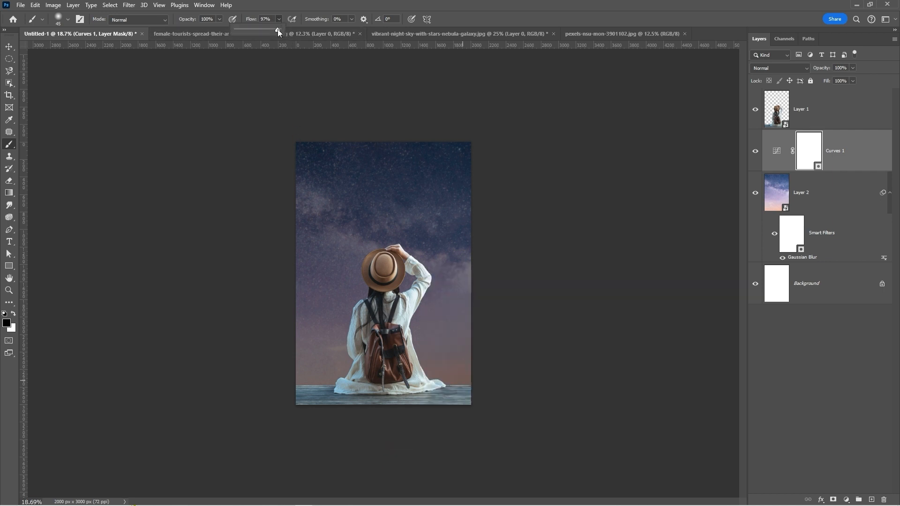
left_click_drag(249, 28, 248, 28)
key("bracketright")
key("bracketright")
key("bracketright")
key("bracketright")
key("bracketright")
key("bracketright")
key("bracketright")
key("bracketright")
key("bracketright")
key("bracketright")
left_click_drag(317, 365, 351, 345)
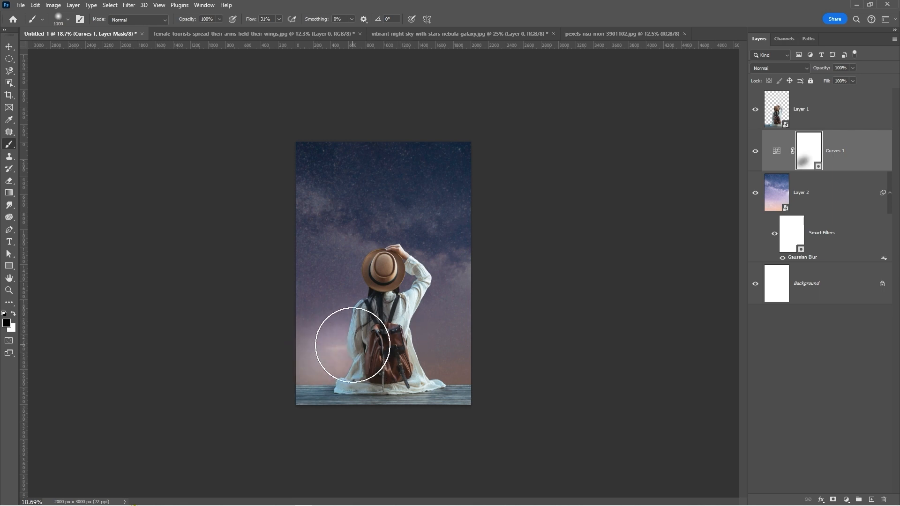
mouse_move(390, 313)
left_mouse_down()
mouse_move(446, 354)
mouse_move(415, 312)
mouse_move(425, 297)
mouse_move(369, 282)
mouse_move(294, 322)
left_mouse_up()
Step: Reduce the brush flow to 15% and paint more black on the Curves mask over the sky near the dock
left_click(278, 19)
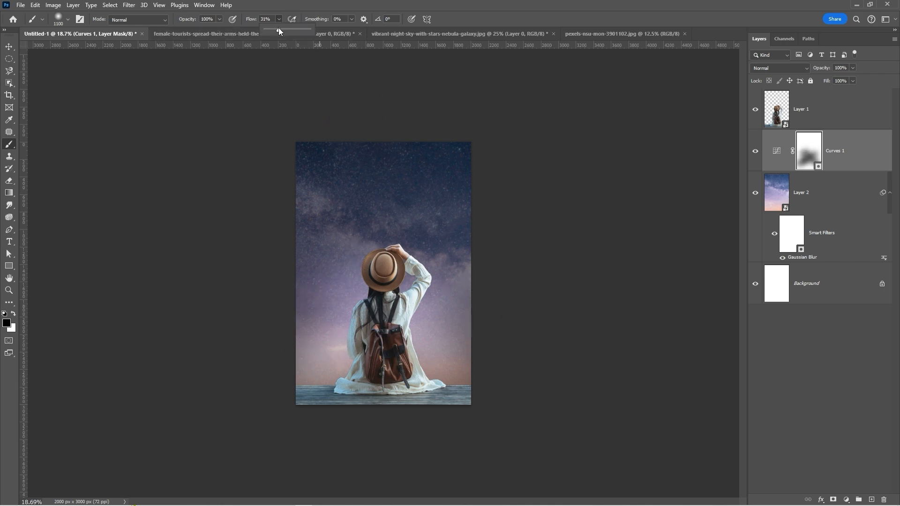
mouse_move(330, 359)
left_mouse_down()
mouse_move(326, 308)
mouse_move(385, 281)
mouse_move(474, 359)
mouse_move(404, 369)
left_mouse_up()
key("v")
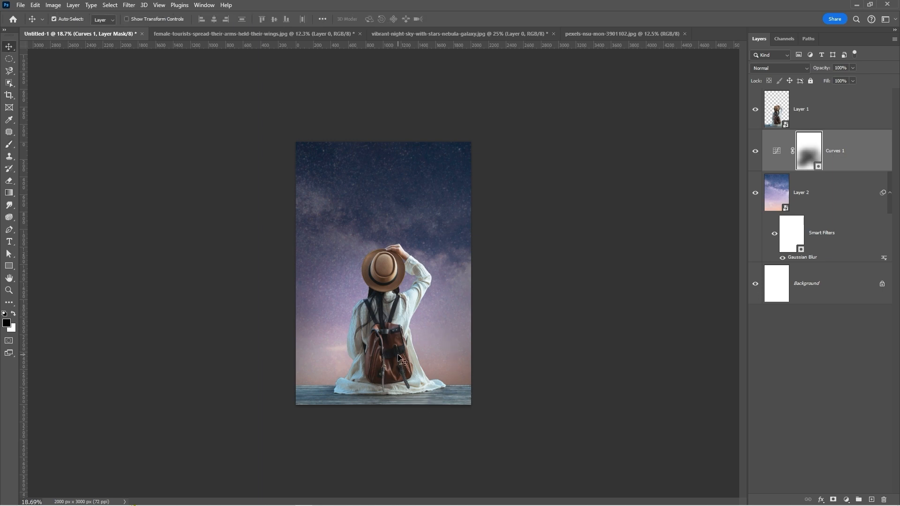
Step: Compare the sky with the Curves mask disabled and re-enabled, and paint more black on the mask around the woman's hat
right_click(810, 149)
left_click(814, 153)
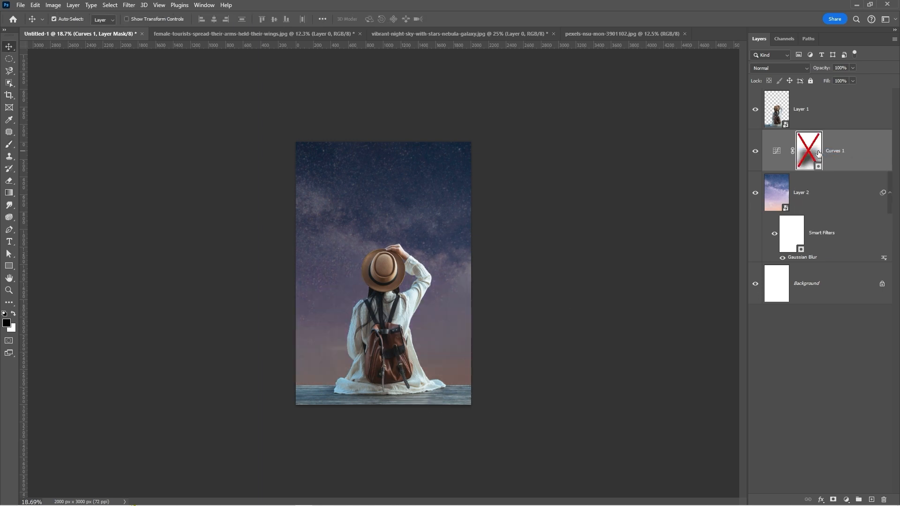
right_click(815, 154)
left_click(818, 155)
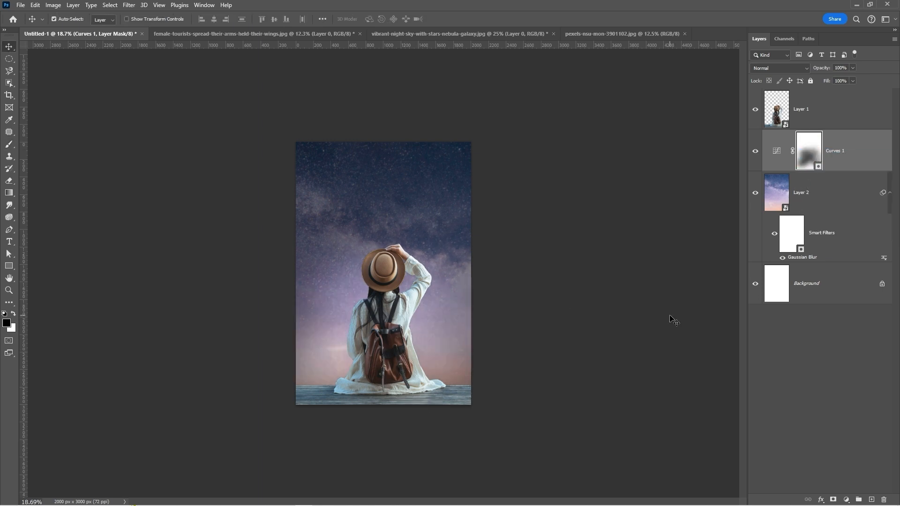
key("b")
mouse_move(422, 253)
left_mouse_down()
mouse_move(434, 258)
mouse_move(289, 273)
mouse_move(334, 276)
left_mouse_up()
key("v")
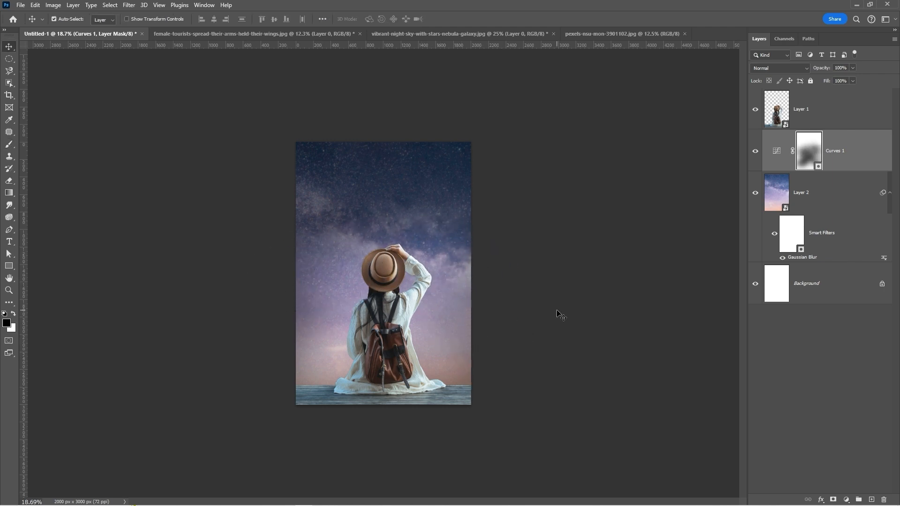
Step: Add a Color Balance adjustment above the sky Curves and set the midtones to Cyan-Red -9, Magenta-Green -6 and Yellow-Blue +6
left_click(846, 499)
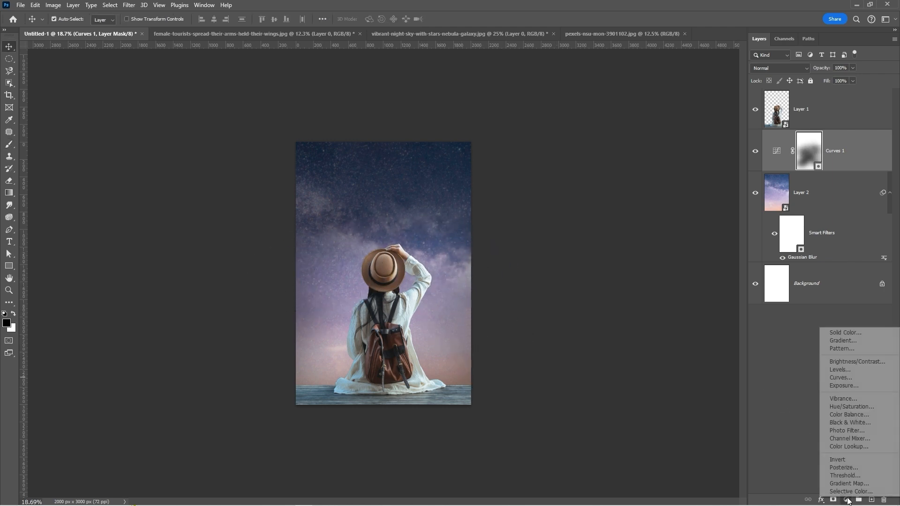
left_click(852, 415)
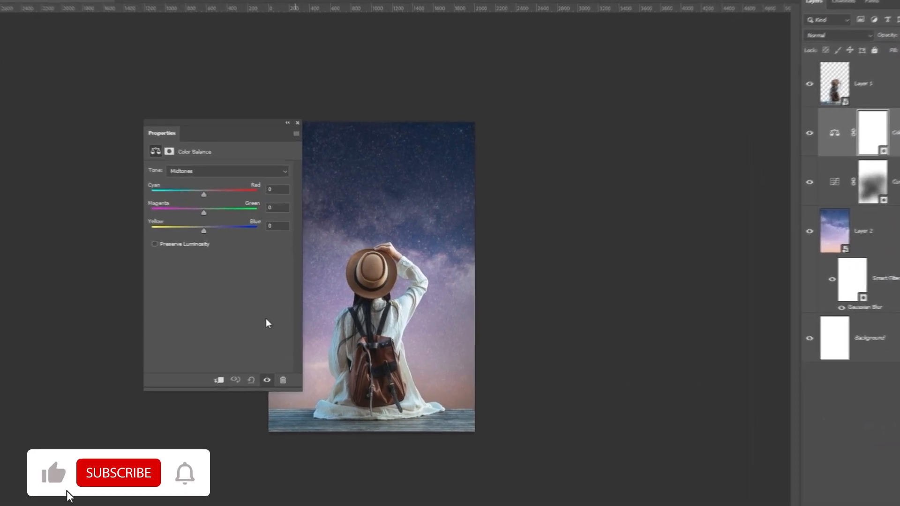
left_click_drag(203, 194, 182, 229)
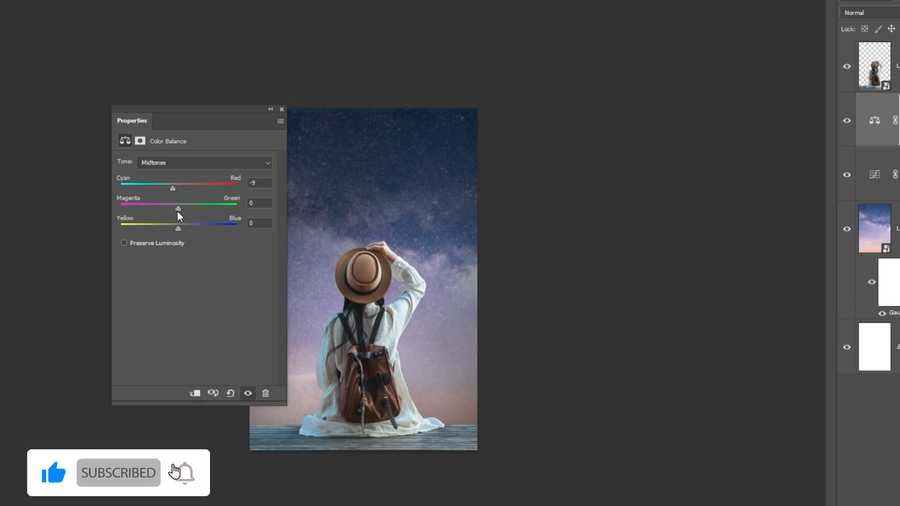
Step: Set the Color Balance shadows to Cyan-Red -8, Magenta-Green -6 and Yellow-Blue +7
left_click(265, 164)
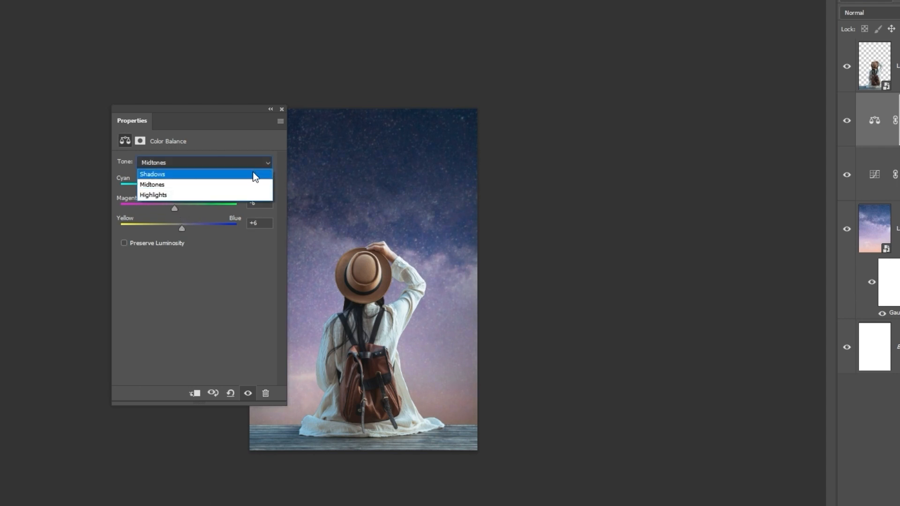
left_click(252, 172)
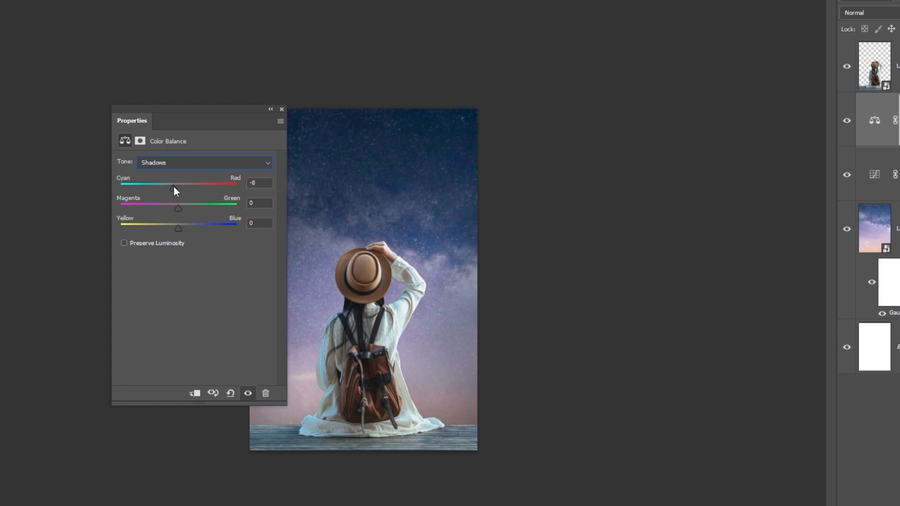
left_click_drag(173, 207, 182, 228)
Step: Set the Color Balance highlights to Cyan-Red -4, Magenta-Green -2 and Yellow-Blue +4, and compare the sky with and without the adjustment
left_click(237, 163)
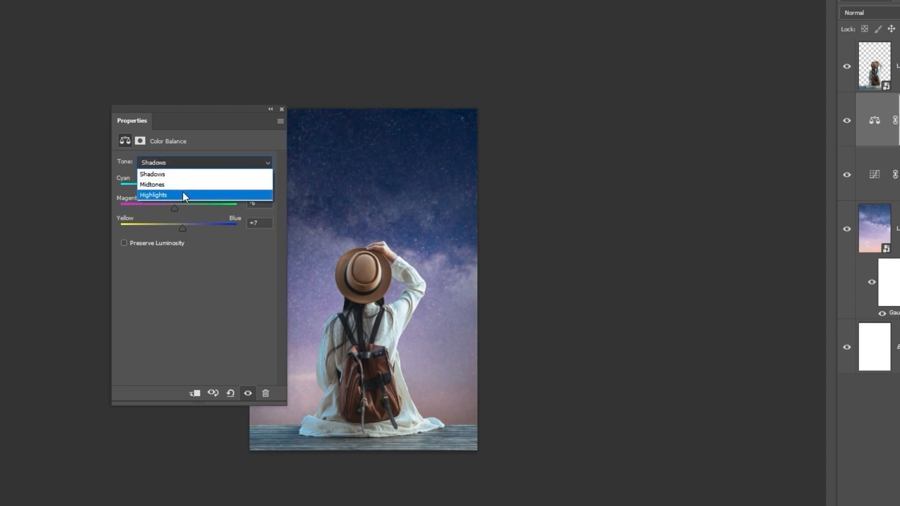
left_click(182, 193)
left_click_drag(177, 187, 181, 228)
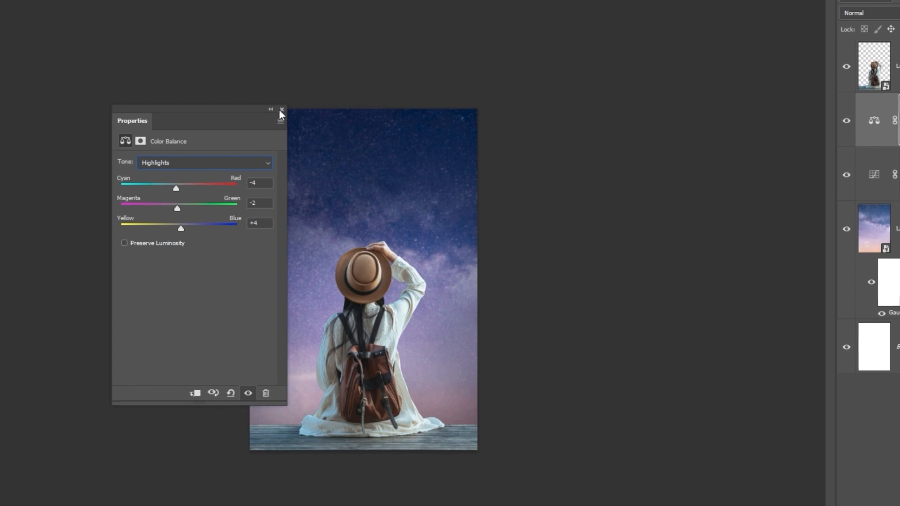
left_click(281, 108)
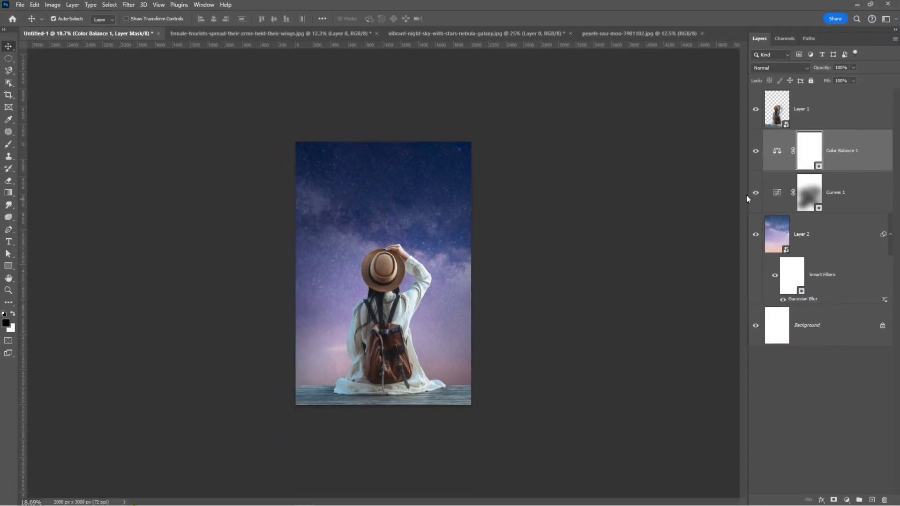
left_click(800, 136)
left_click(756, 152)
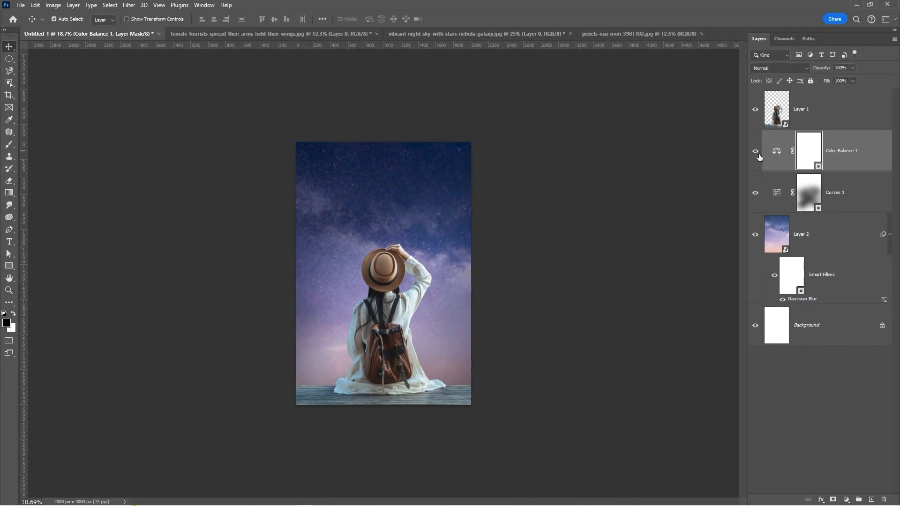
Step: Add a Hue/Saturation adjustment above the Color Balance layer and raise the saturation to +11
left_click(847, 499)
left_click(838, 405)
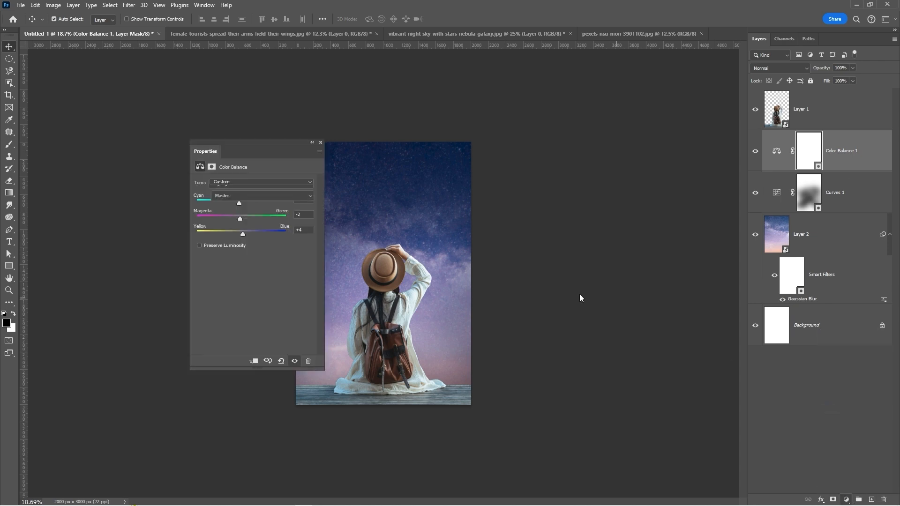
left_click_drag(253, 237, 217, 233)
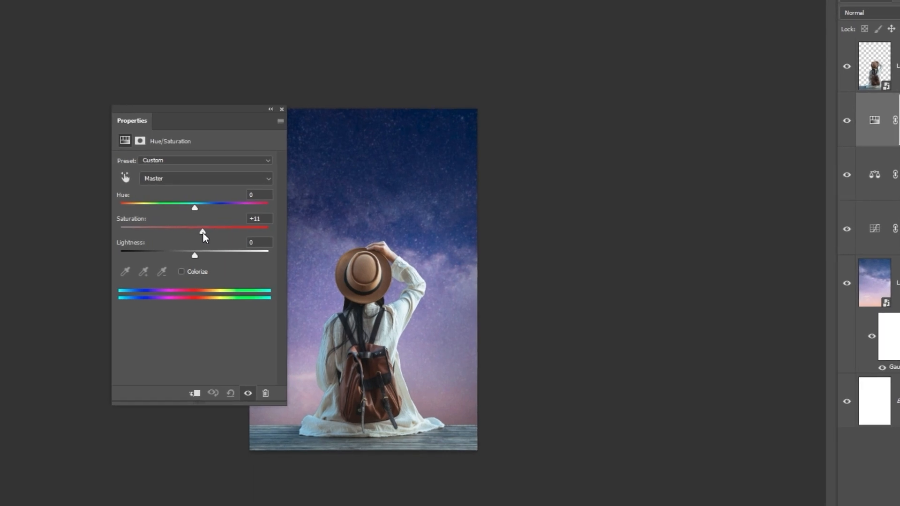
left_click(281, 109)
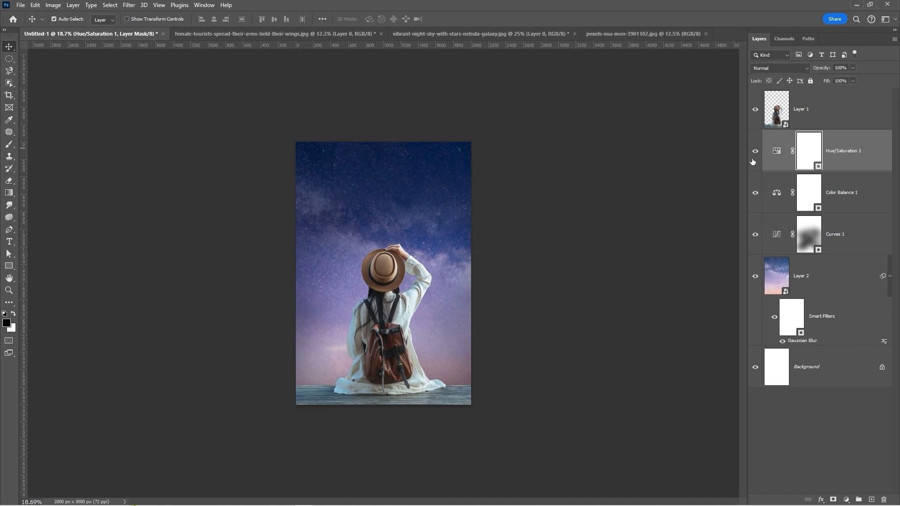
Step: Group the sky layer with its three adjustments, name the group SKY, and toggle its visibility to check its contents
left_click(830, 284, "shift")
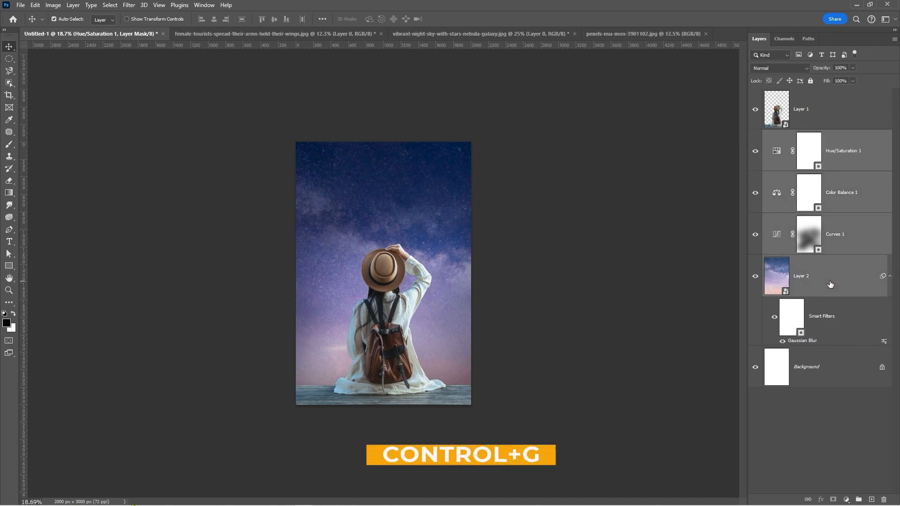
key("ctrl+g")
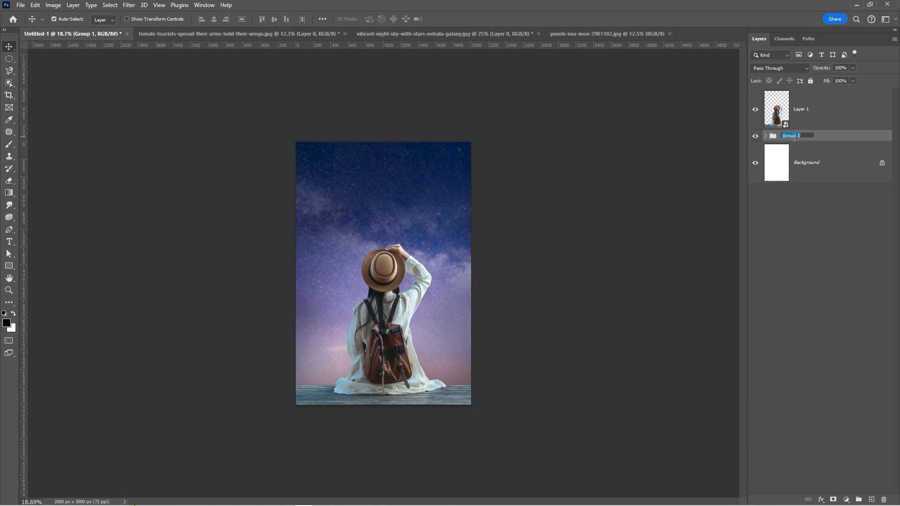
type("SKY")
key("Return")
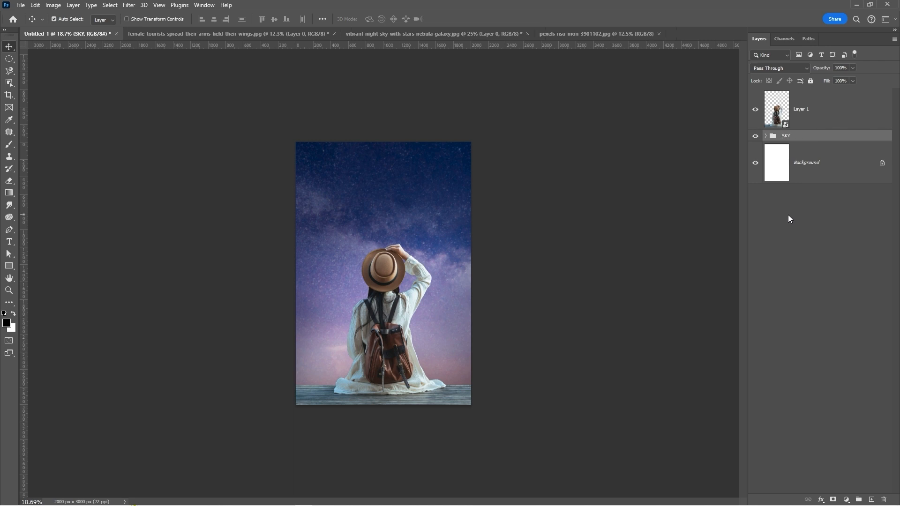
left_click(755, 137)
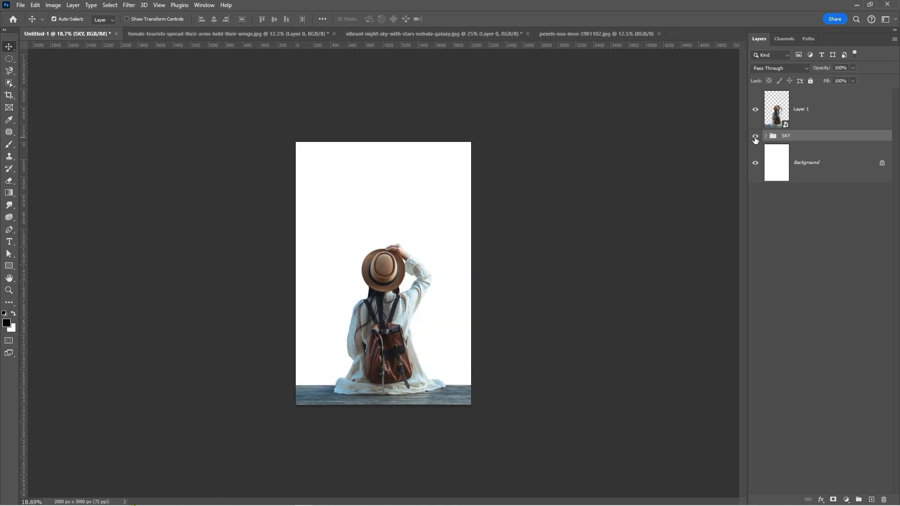
left_click(754, 137)
Step: Clip a new Curves adjustment to the woman layer and darken her by lowering the white point's output to 85
key("ctrl+plus")
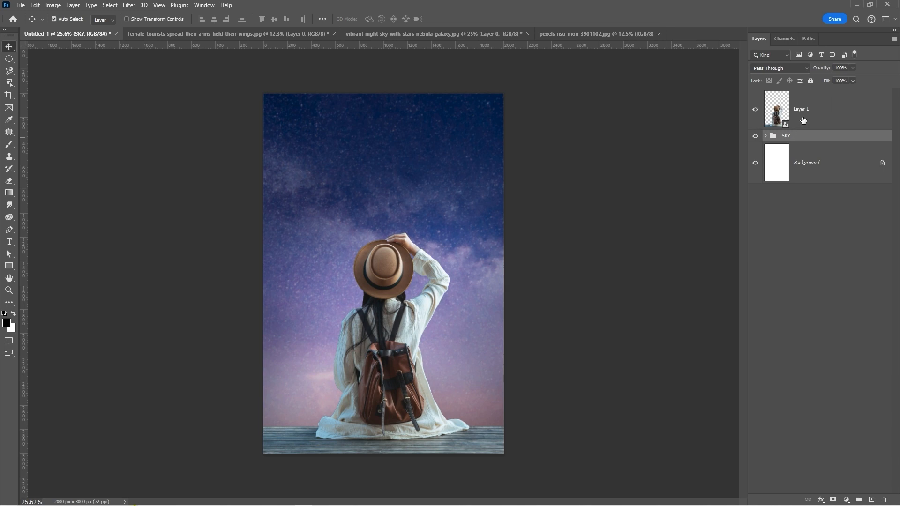
left_click(804, 119)
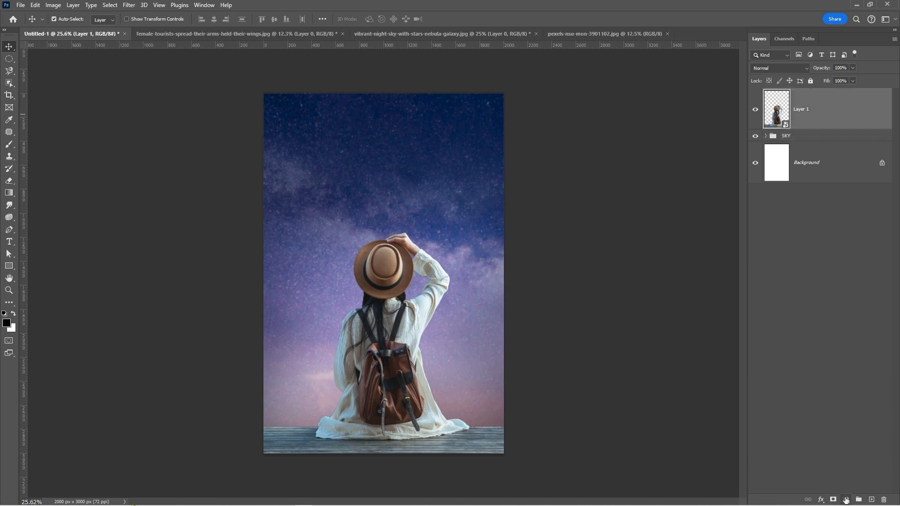
left_click(846, 499)
left_click(841, 378)
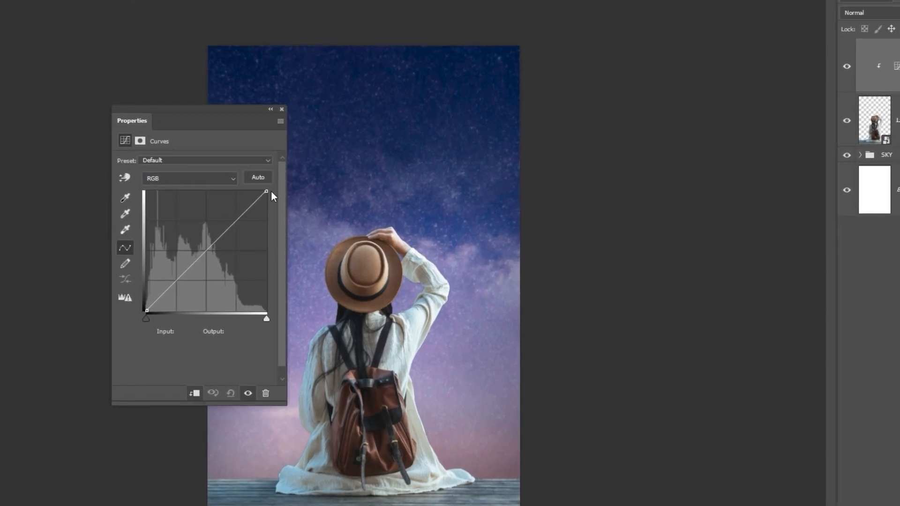
left_click_drag(271, 192, 279, 267)
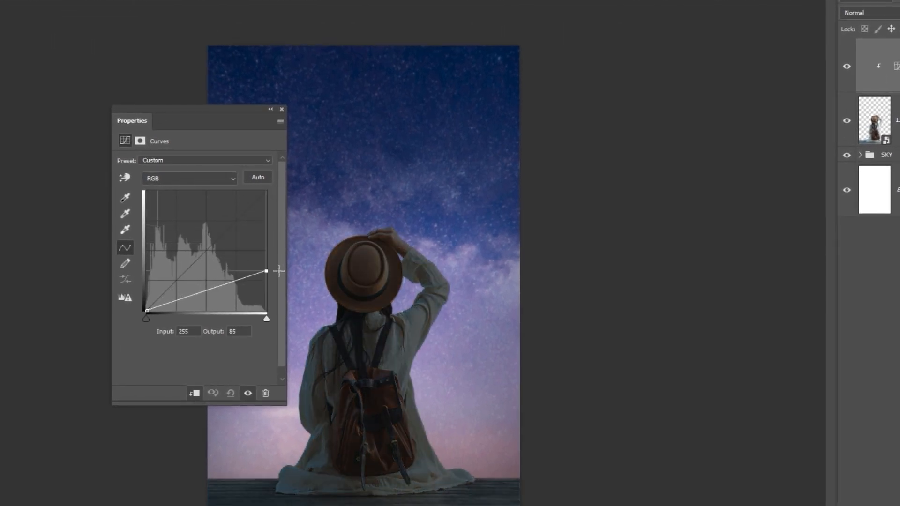
left_click(281, 110)
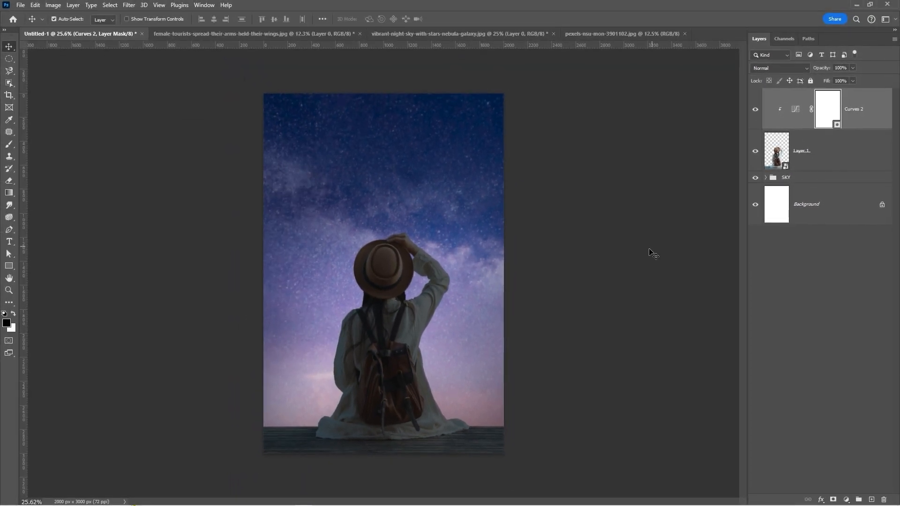
Step: Paint black on the woman's Curves mask with a soft brush at 15% flow to bring light back along her outline and the dock
key("b")
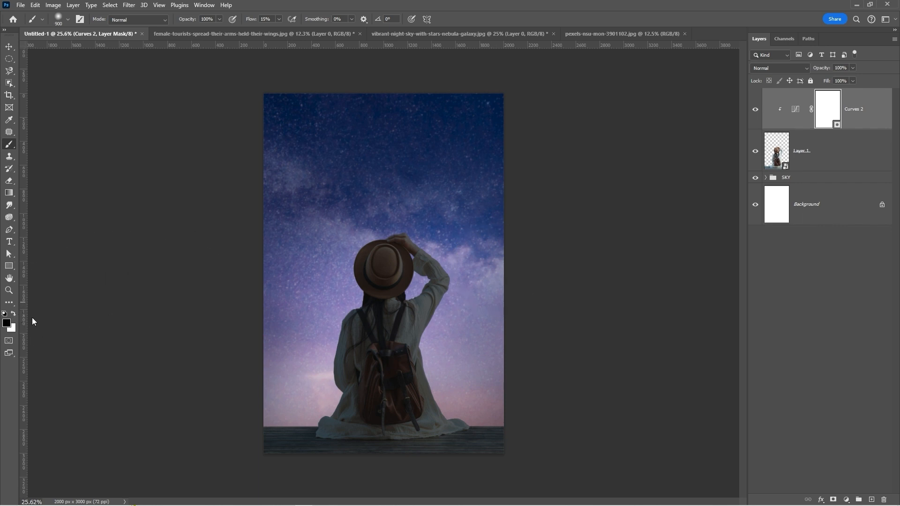
mouse_move(450, 322)
left_mouse_down()
mouse_move(420, 275)
mouse_move(400, 265)
mouse_move(406, 239)
mouse_move(449, 284)
mouse_move(425, 243)
mouse_move(455, 309)
mouse_move(374, 253)
mouse_move(338, 309)
mouse_move(344, 291)
mouse_move(325, 432)
mouse_move(332, 430)
mouse_move(239, 418)
mouse_move(286, 391)
mouse_move(250, 408)
mouse_move(281, 410)
left_mouse_up()
key("ctrl+z")
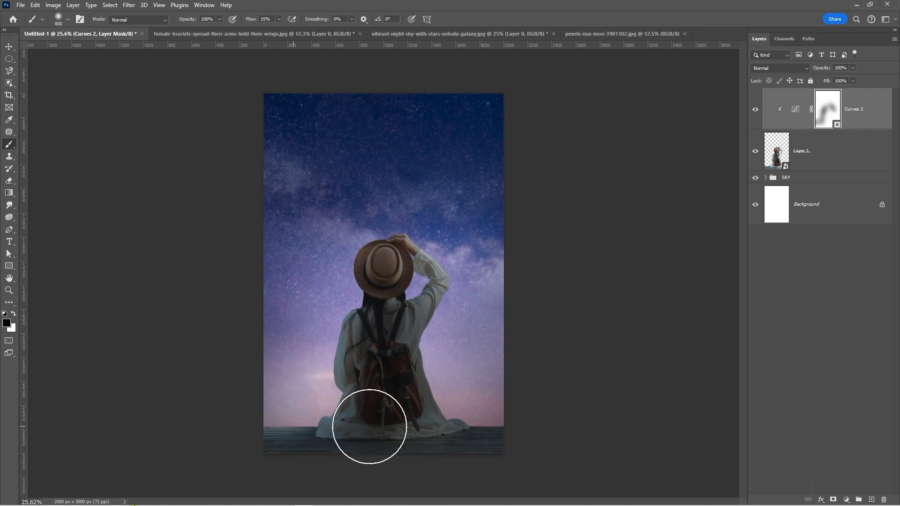
mouse_move(488, 394)
left_mouse_down()
mouse_move(474, 404)
mouse_move(440, 354)
left_mouse_up()
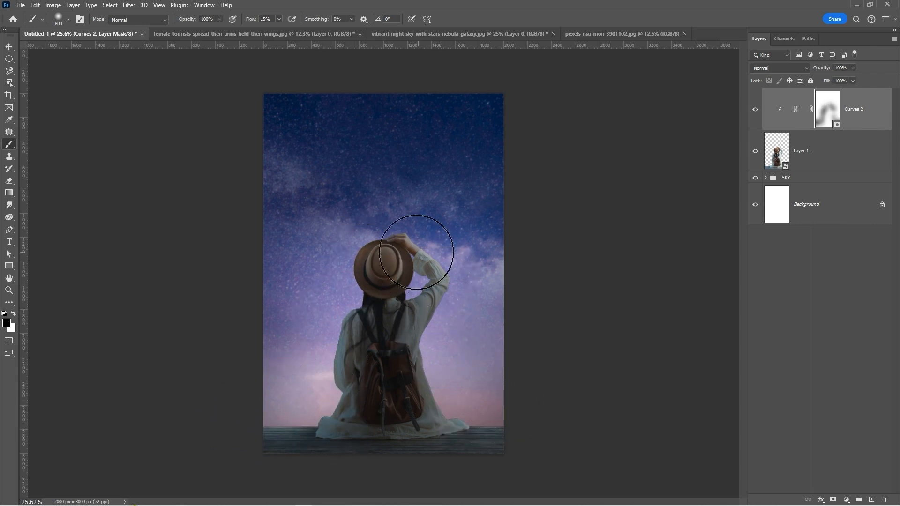
Step: Lower the brush flow to 6% and softly paint black on the Curves mask over the woman's back and left shoulder
left_click(278, 19)
left_click_drag(279, 30, 274, 29)
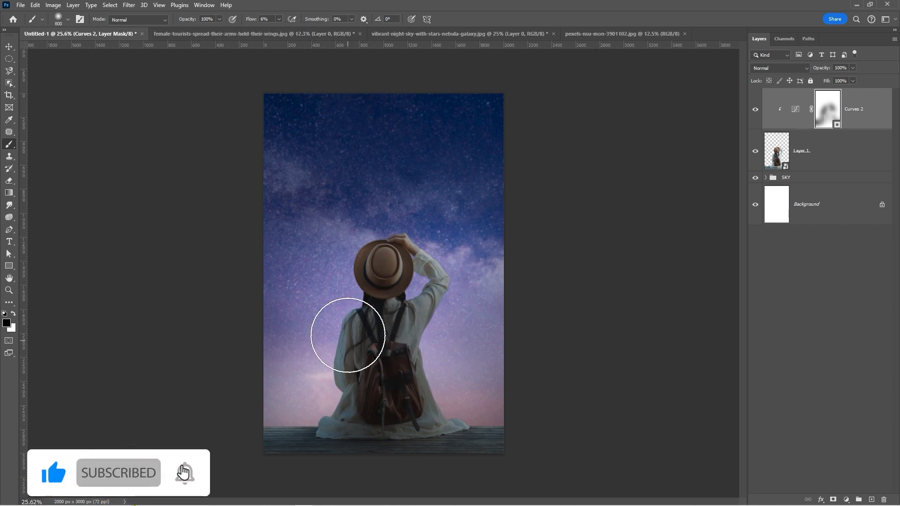
mouse_move(348, 335)
left_mouse_down()
mouse_move(324, 407)
mouse_move(333, 305)
left_mouse_up()
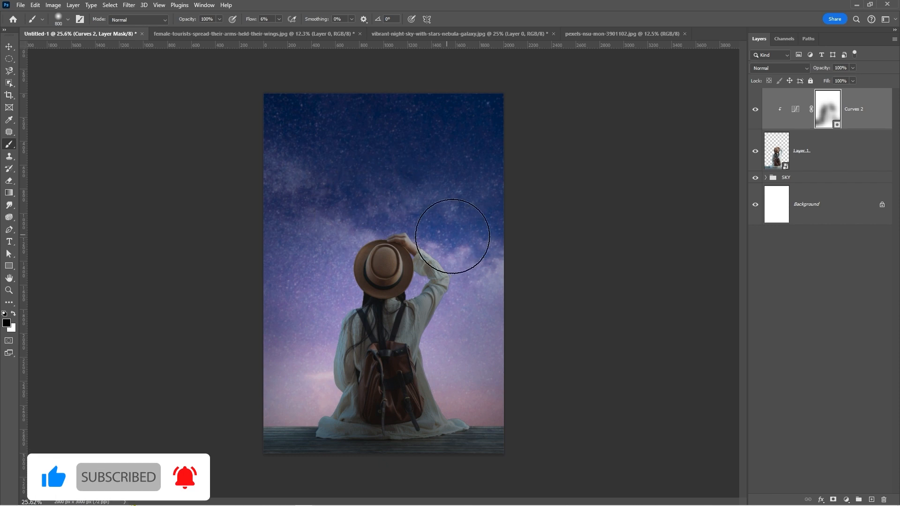
Step: Softly paint black on the Curves mask along the woman's right side, and disable and re-enable the mask to compare
mouse_move(457, 342)
left_mouse_down()
mouse_move(465, 397)
mouse_move(520, 382)
left_mouse_up()
key("v")
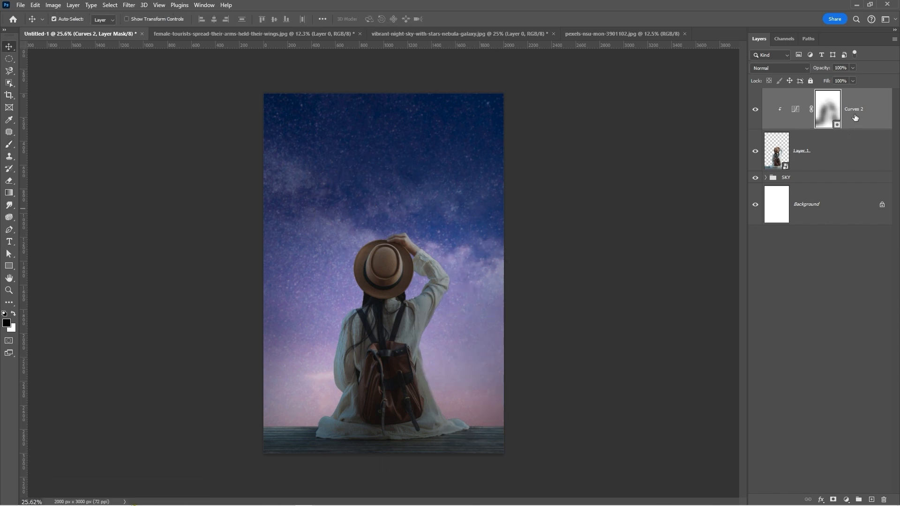
right_click(834, 111)
left_click(835, 115)
right_click(827, 112)
left_click(827, 114)
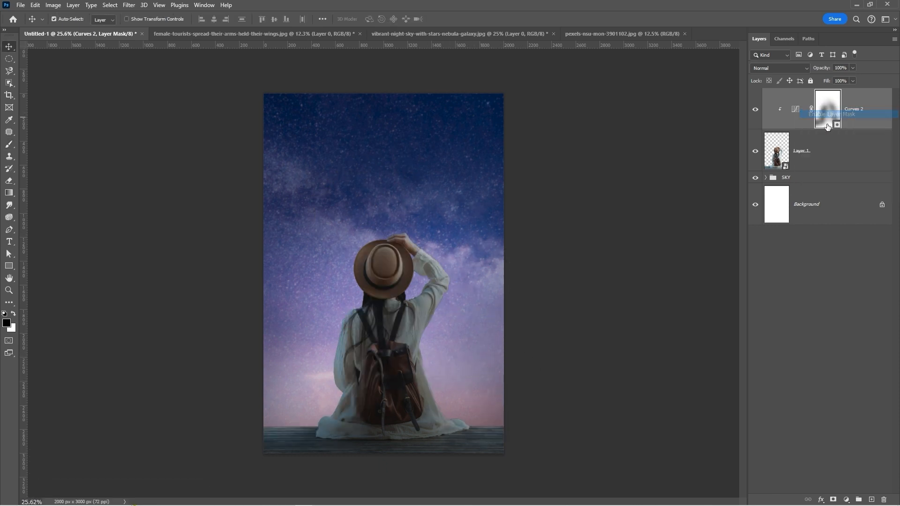
Step: Brighten the woman's left side by painting black on the Curves mask at 6% flow, and toggle the mask to check the effect
key("b")
mouse_move(345, 255)
left_mouse_down()
mouse_move(331, 316)
mouse_move(322, 312)
mouse_move(323, 381)
mouse_move(324, 369)
left_mouse_up()
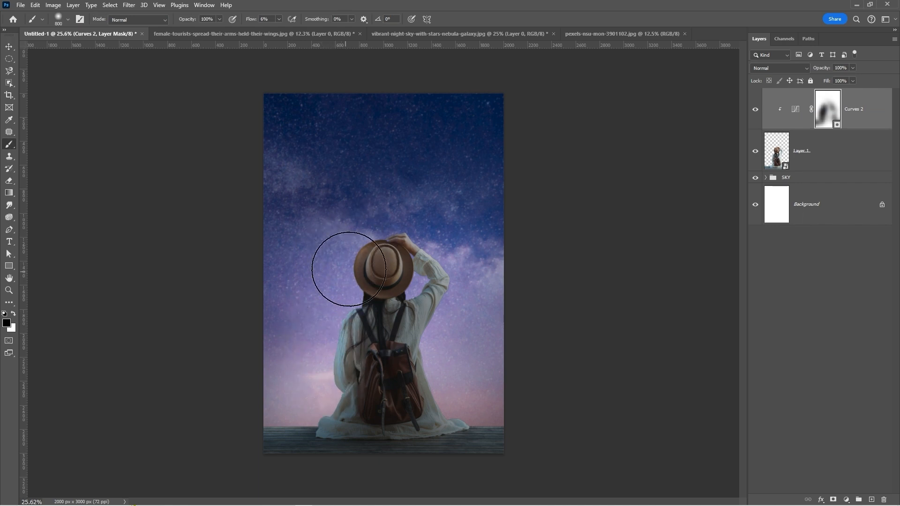
key("v")
right_click(836, 113)
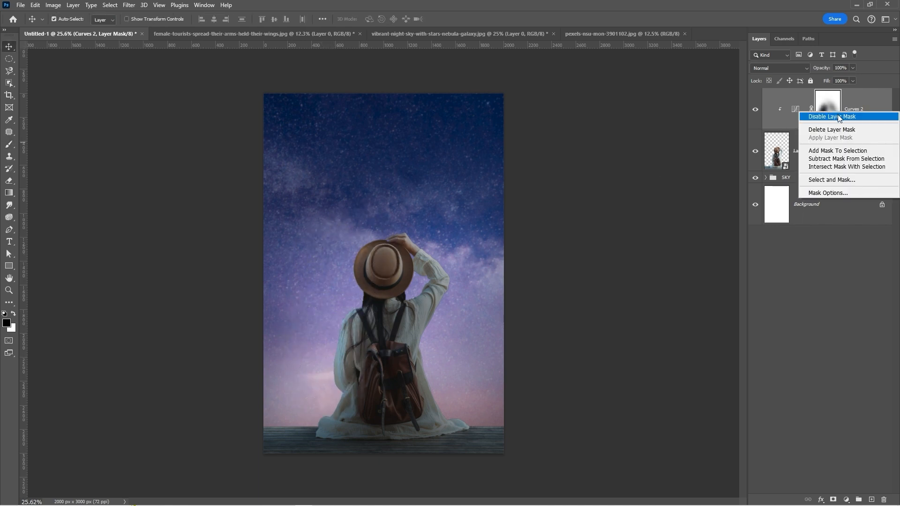
left_click(838, 115)
right_click(832, 113)
left_click(832, 114)
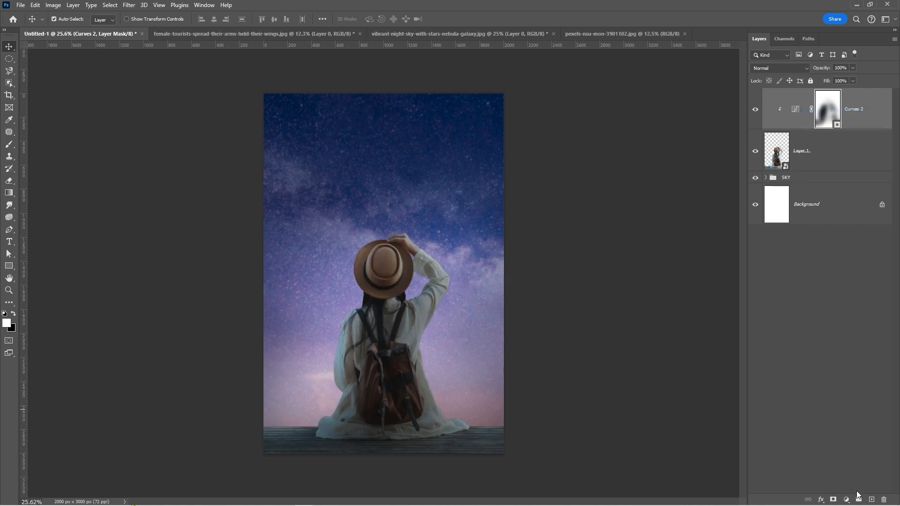
Step: Add a clipped Color Balance adjustment to the woman with midtones at Cyan-Red -24, Magenta-Green -25 and a slight shift toward blue
left_click(846, 499)
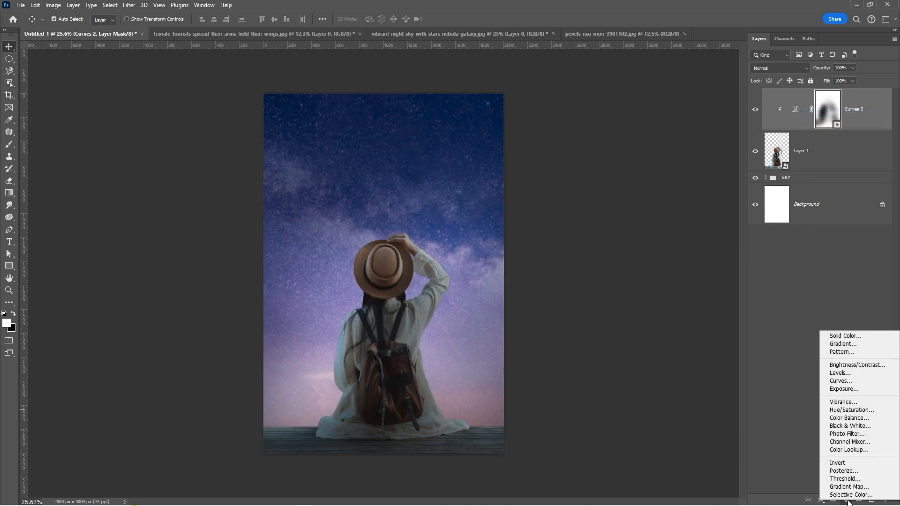
left_click(848, 417)
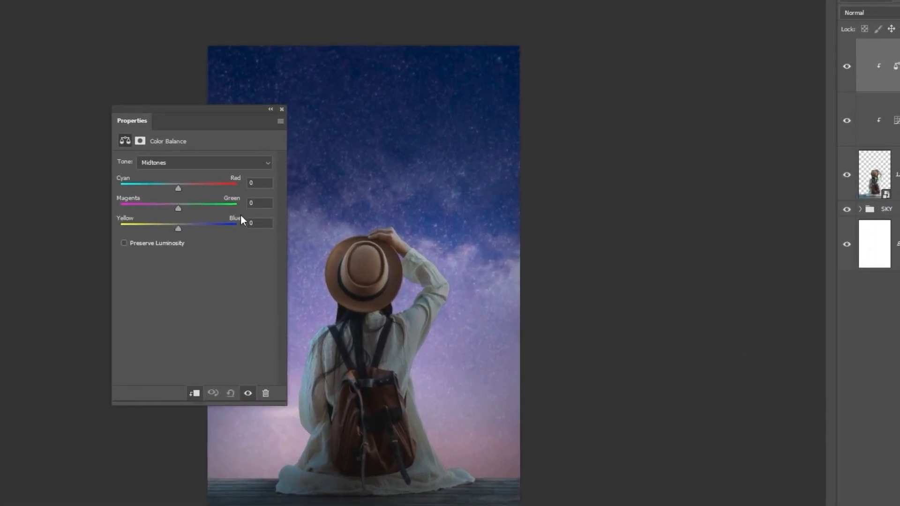
left_click_drag(177, 188, 173, 209)
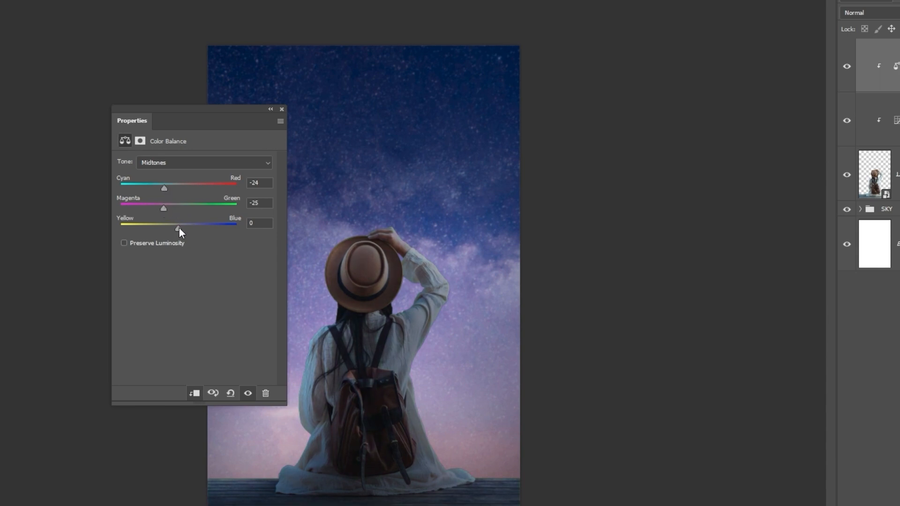
left_click_drag(179, 228, 185, 227)
left_click(282, 110)
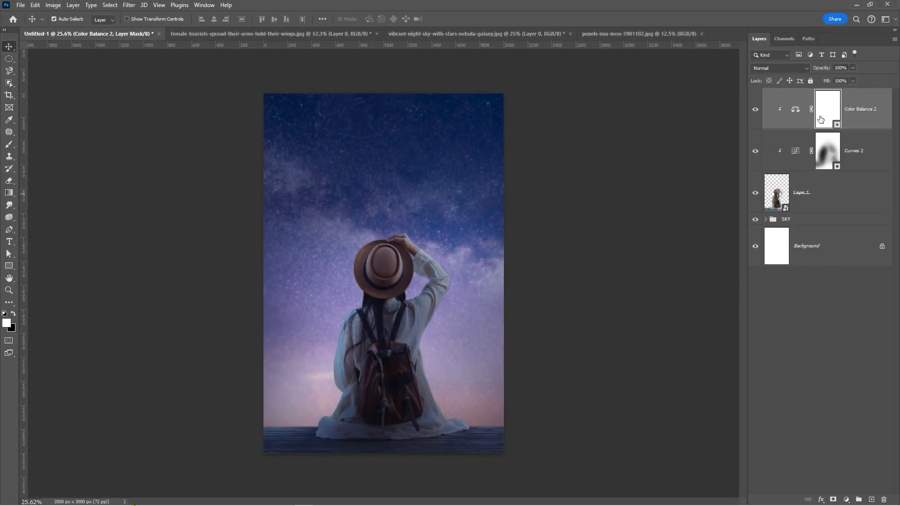
Step: Group the woman layer with its Curves and Color Balance adjustments and name the group LADY
left_click(802, 189, "shift")
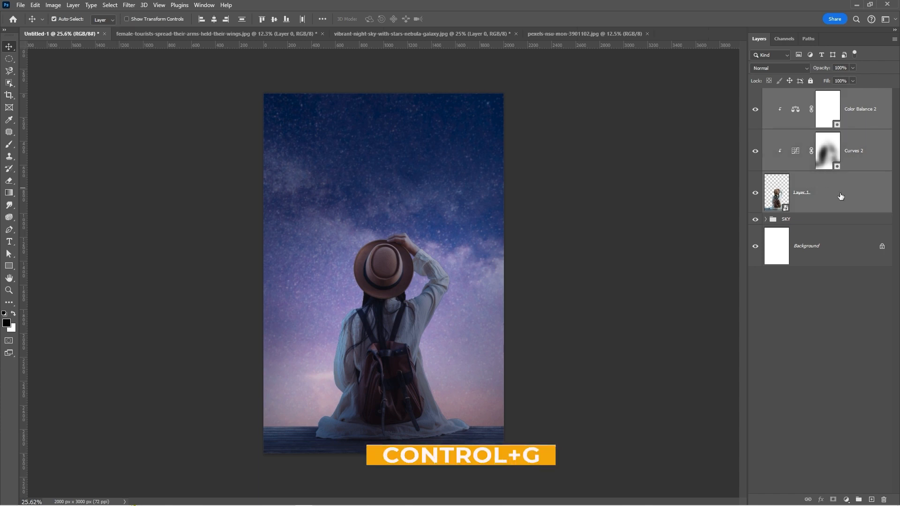
key("ctrl+g")
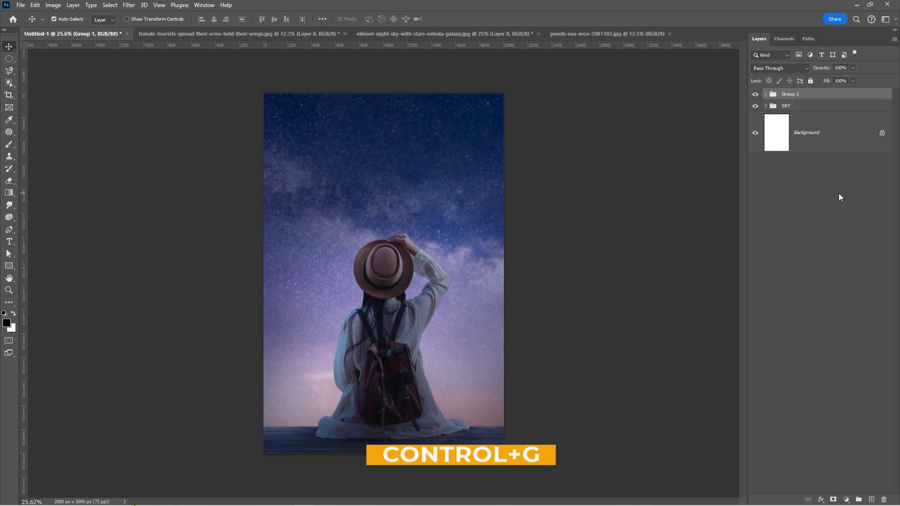
double_click(789, 95)
type("LADY")
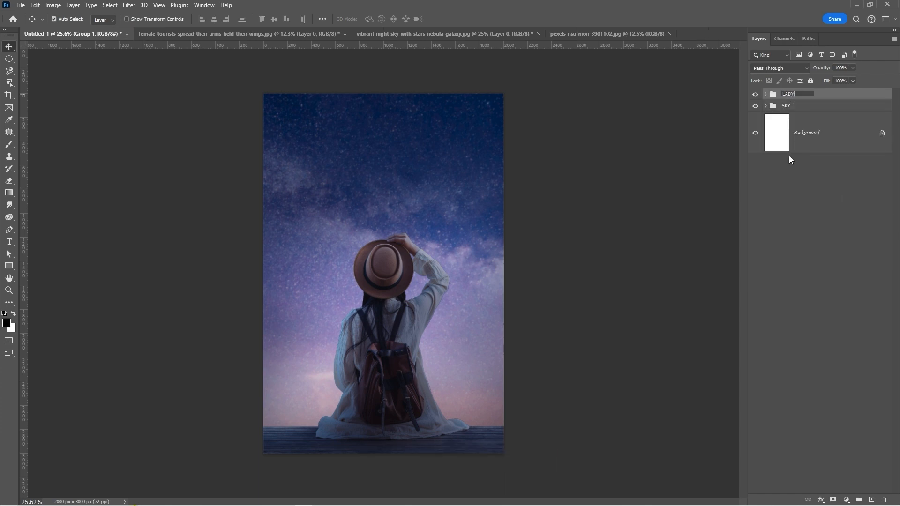
key("Return")
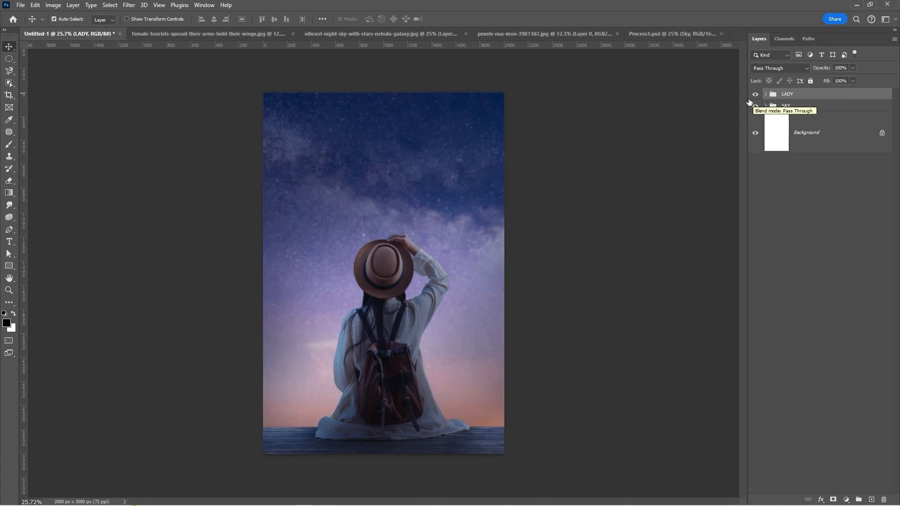
Step: Switch to the moon photo and draw a circular selection just inside the moon's edge with the Elliptical Marquee tool
left_click(550, 40)
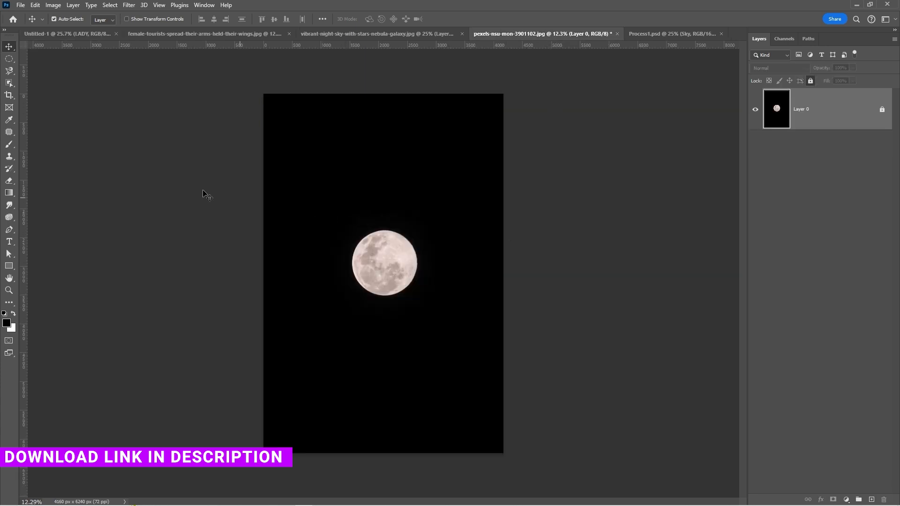
left_click(9, 59)
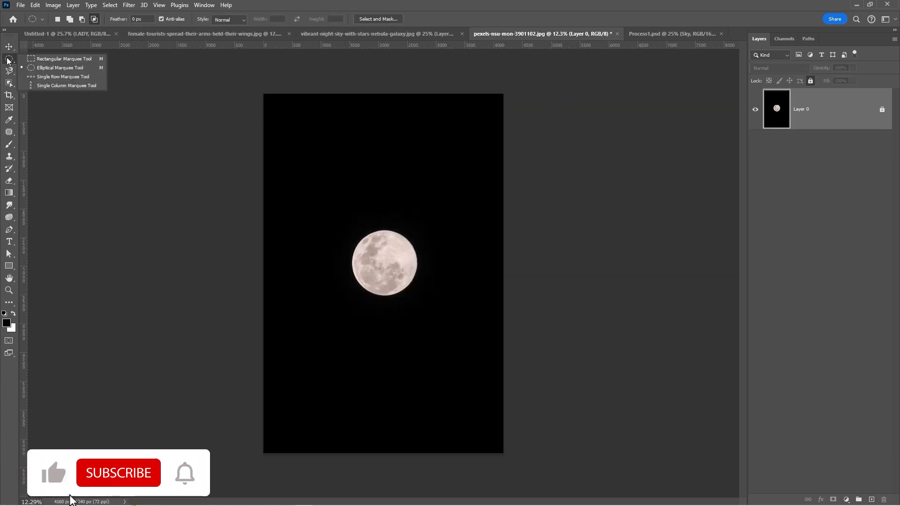
left_click(52, 67)
key("z")
left_click_drag(396, 296, 425, 265)
key("m")
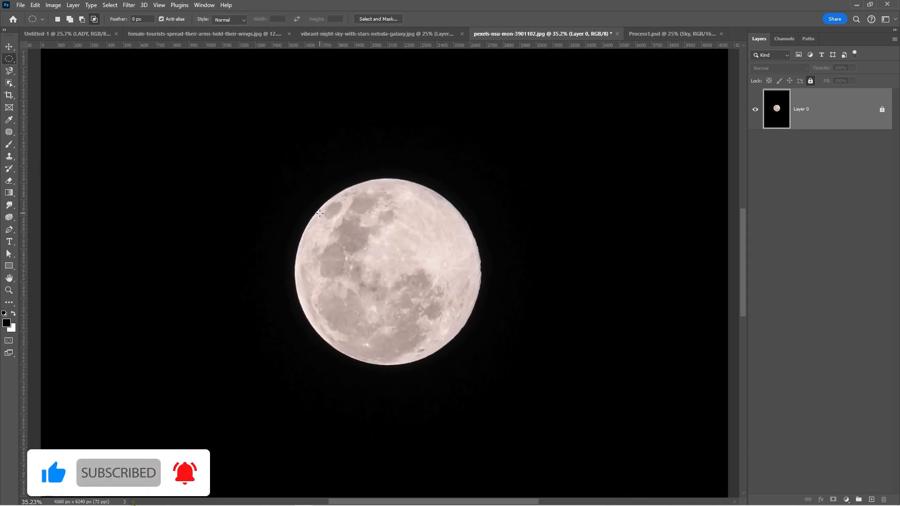
left_click_drag(320, 213, 491, 361)
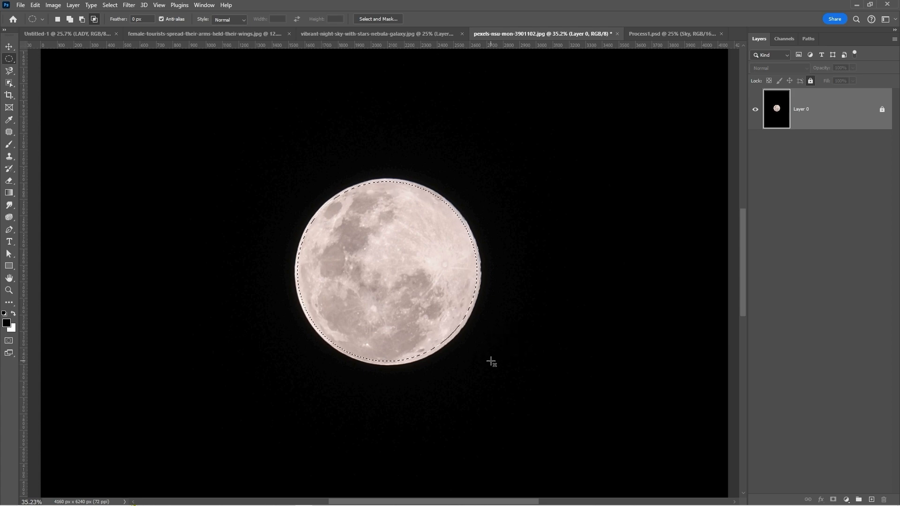
Step: Unlock the moon layer, mask it to the circular selection and convert it to a Smart Object
left_click(881, 110)
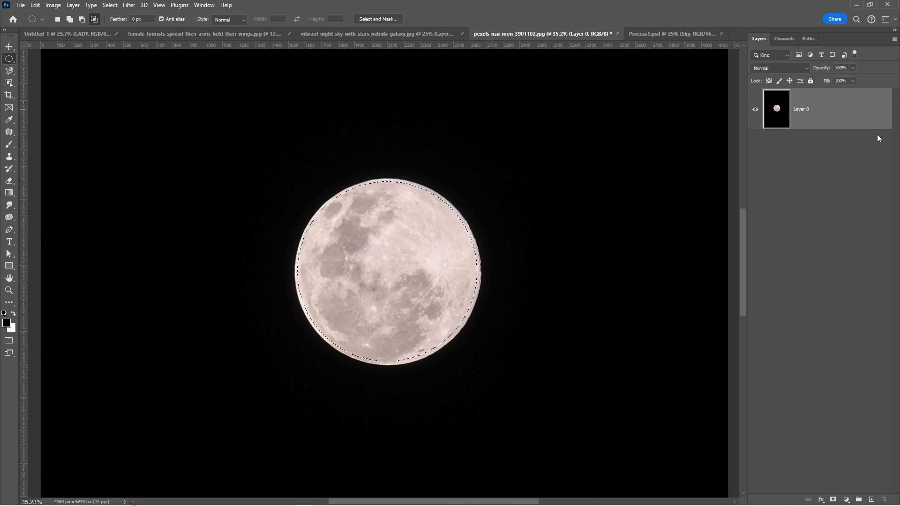
left_click(833, 499)
key("v")
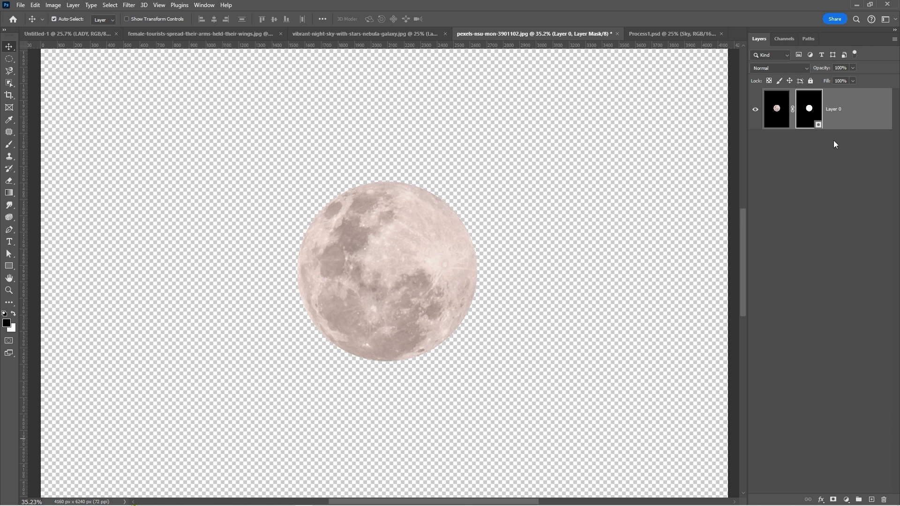
right_click(831, 116)
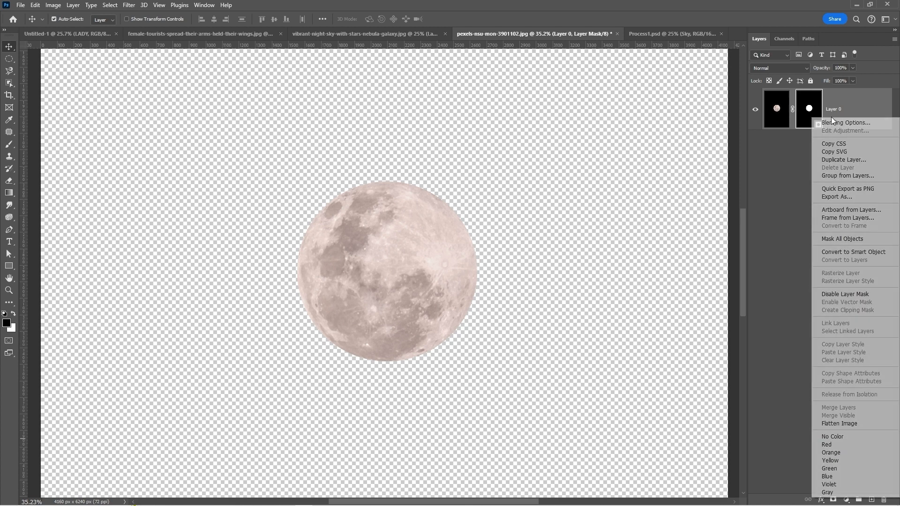
left_click(827, 253)
Step: Bring the moon into the Untitled-1 composite, scale it to about 41.93% and place it in the upper sky above the woman's hat
left_click_drag(421, 286, 86, 31)
left_click_drag(366, 177, 373, 181)
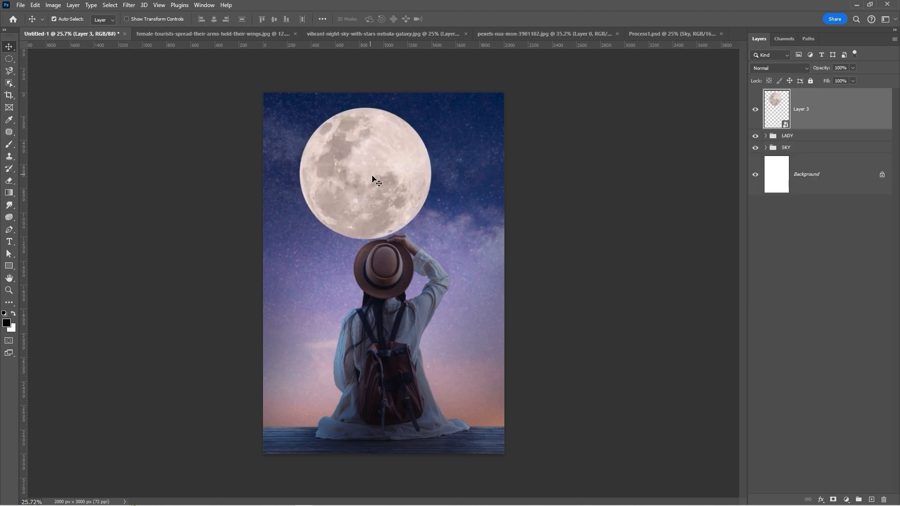
key("ctrl+t")
left_click_drag(453, 237, 406, 150)
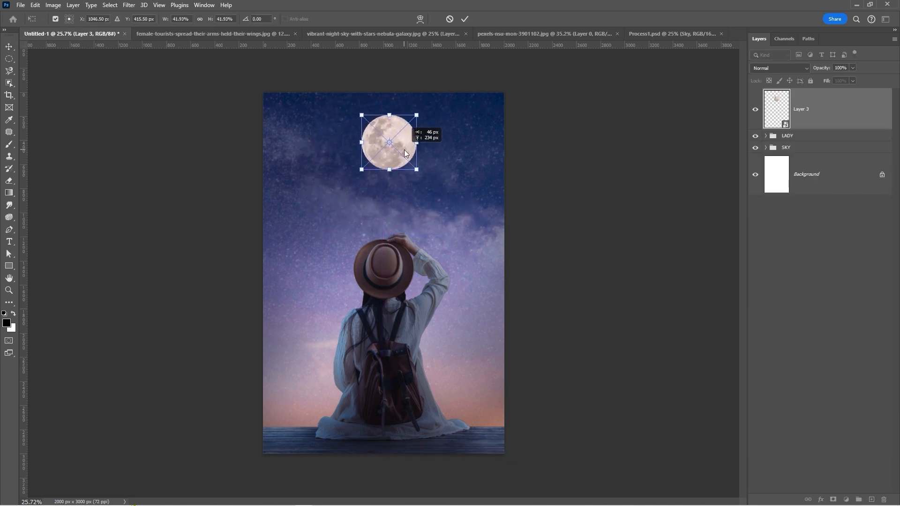
key("Return")
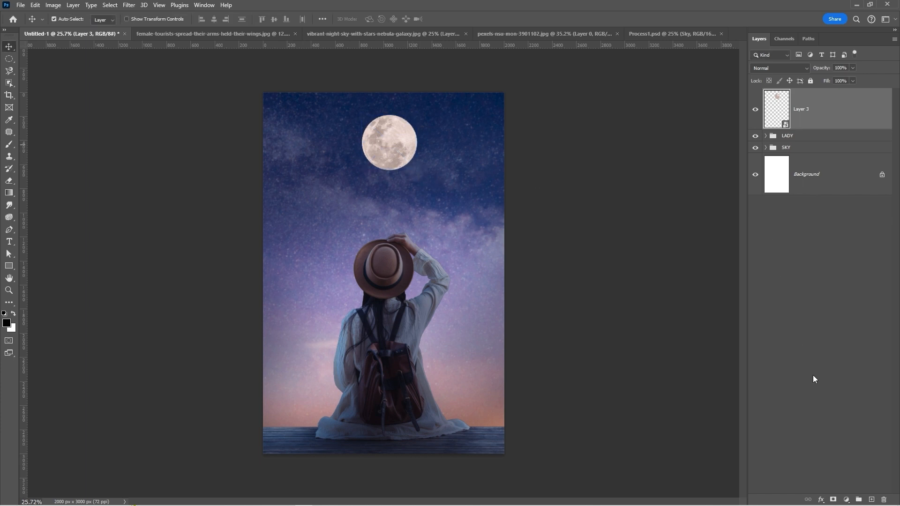
Step: Add a Curves adjustment clipped to the moon and darken it by lowering the white point's output to 20
left_click(845, 501)
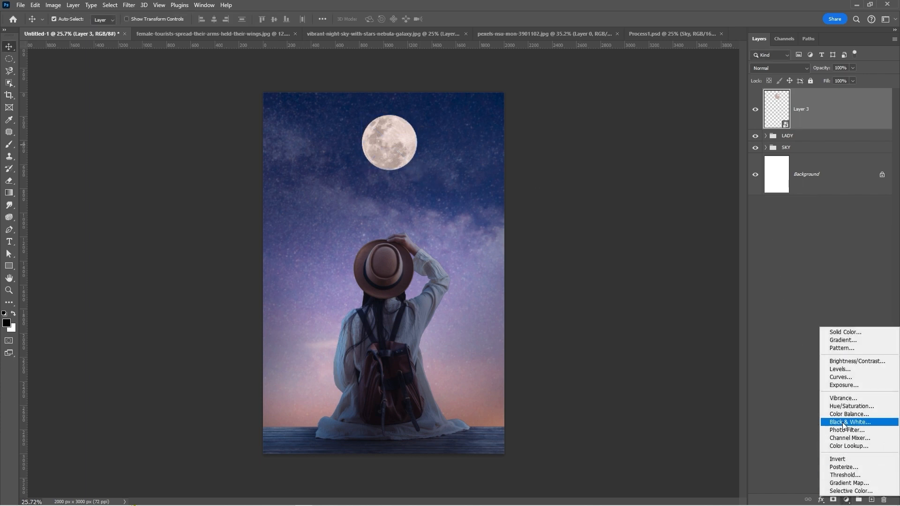
left_click(841, 383)
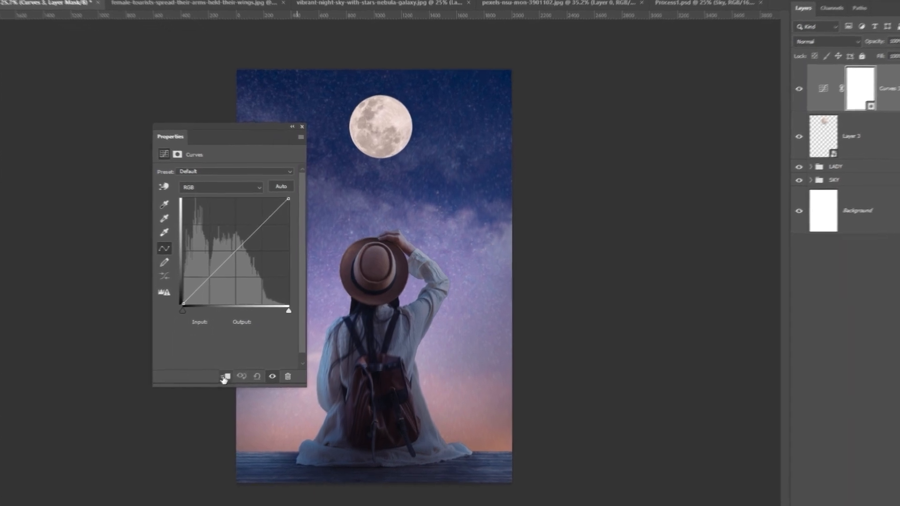
left_click_drag(266, 194, 284, 292)
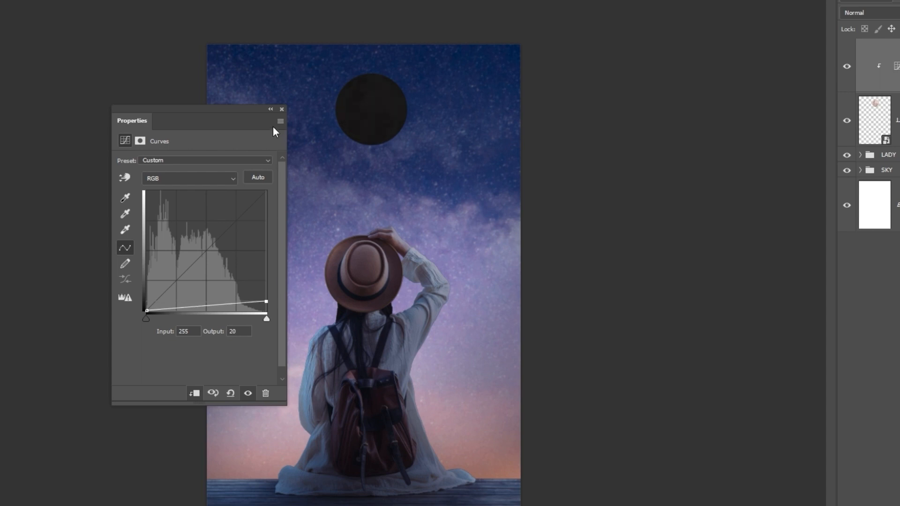
left_click(282, 109)
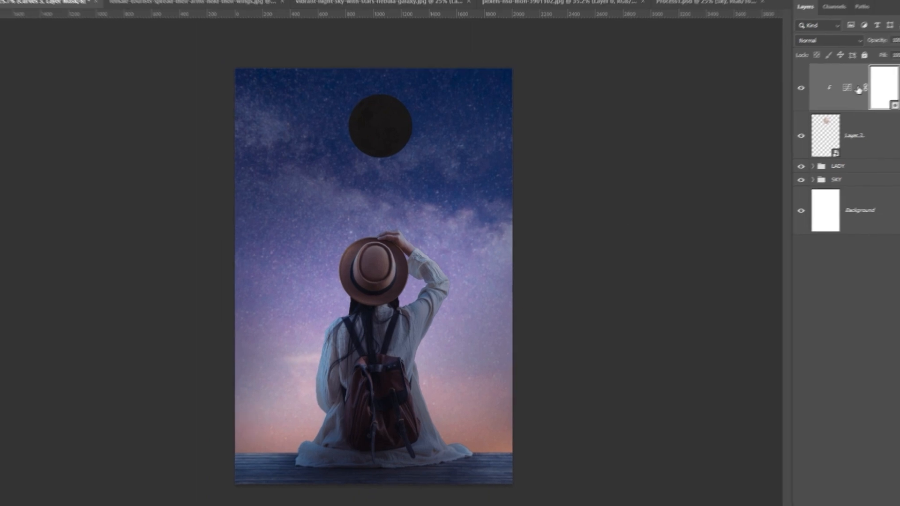
Step: Paint black on the moon's Curves mask with a soft 600 px brush at 16% flow to bring back light on its left side
key("b")
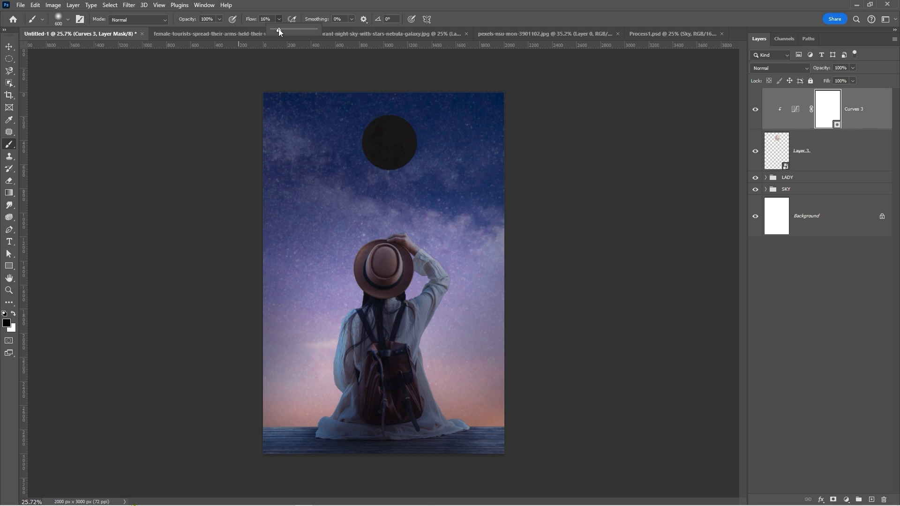
left_click_drag(280, 30, 278, 31)
left_click(14, 314)
mouse_move(368, 125)
left_mouse_down()
mouse_move(350, 151)
mouse_move(345, 139)
mouse_move(355, 175)
mouse_move(370, 188)
mouse_move(401, 191)
left_mouse_up()
key("z")
left_click(408, 142)
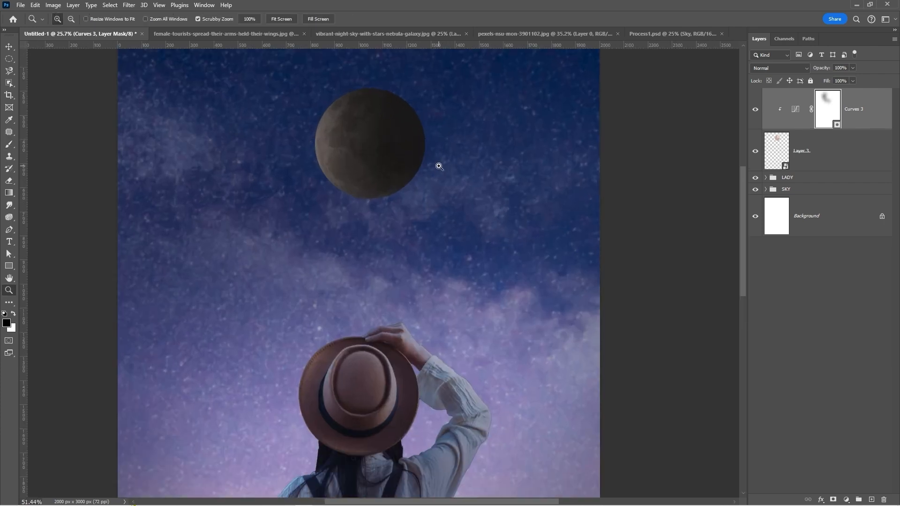
key("b")
mouse_move(322, 235)
left_mouse_down()
mouse_move(361, 233)
mouse_move(280, 163)
left_mouse_up()
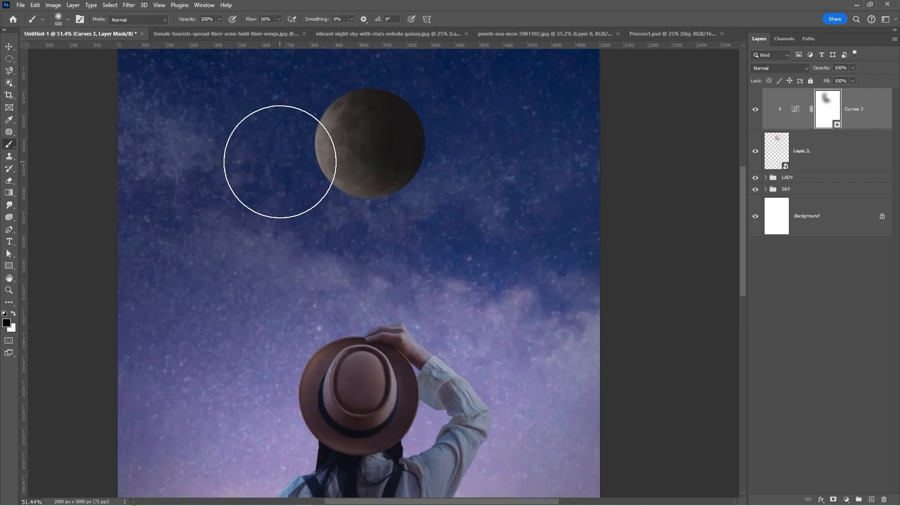
Step: Reduce the brush to 250 px and paint black on the Curves mask along the moon's lower-left edge for a brighter crescent
key("x")
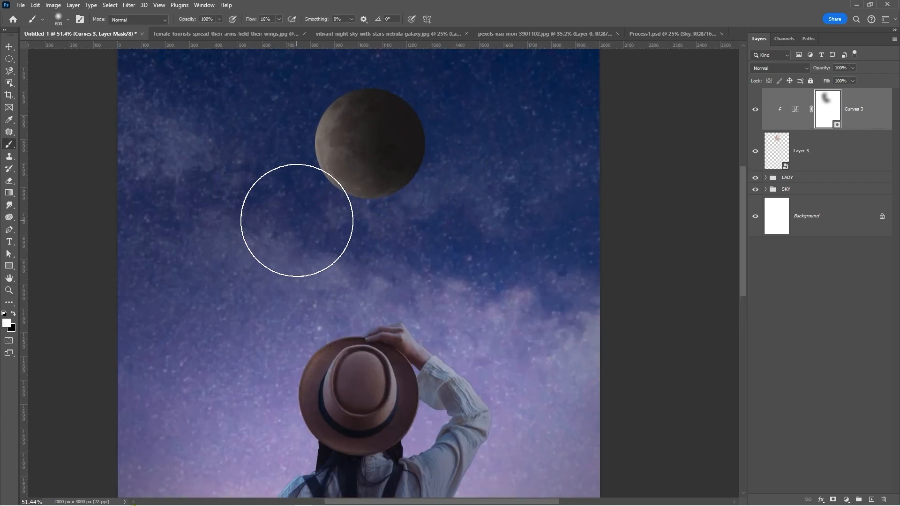
key("bracketleft")
key("bracketleft")
key("bracketleft")
key("bracketleft")
mouse_move(308, 181)
left_mouse_down()
mouse_move(386, 207)
mouse_move(303, 142)
mouse_move(321, 103)
left_mouse_up()
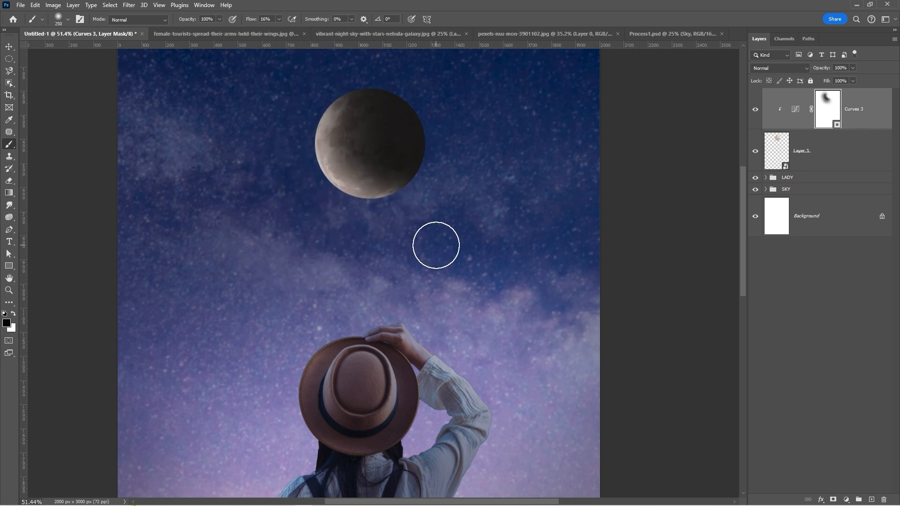
key("v")
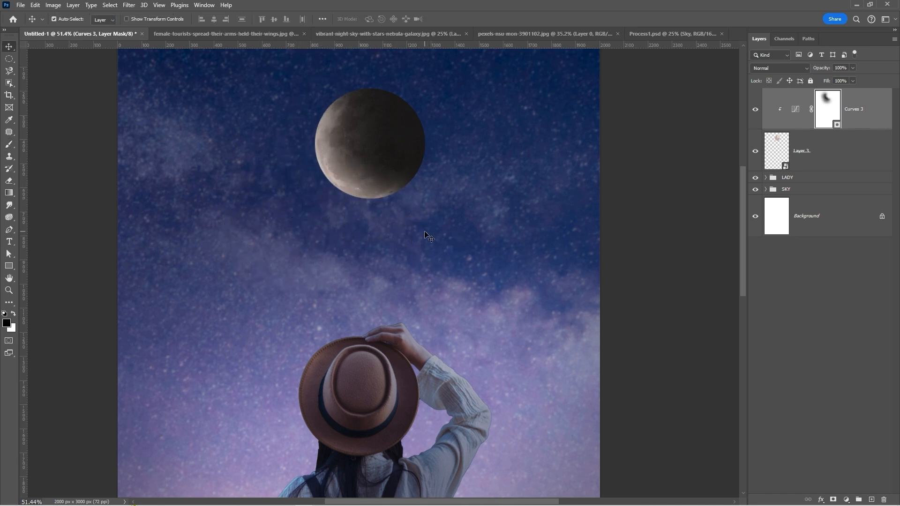
Step: Add a Brightness/Contrast adjustment clipped to the moon, with brightness at 48 and contrast at 100
left_click(845, 500)
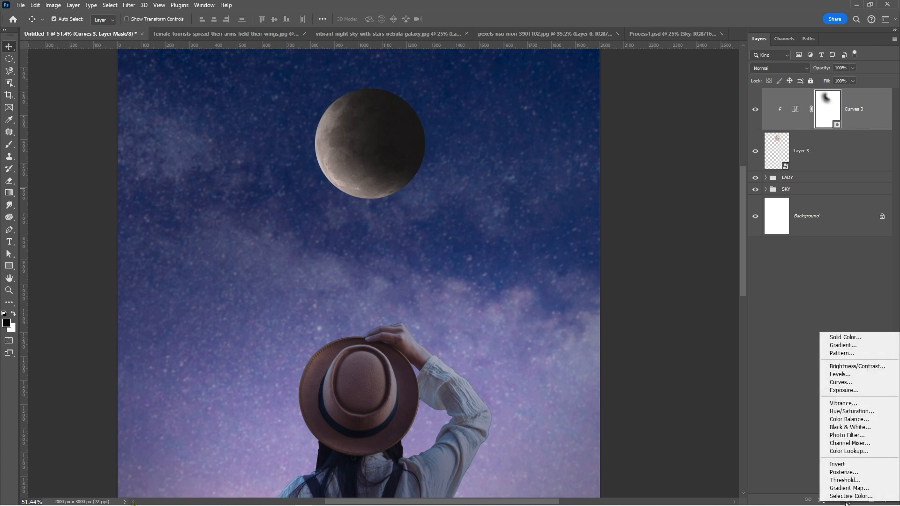
left_click(857, 366)
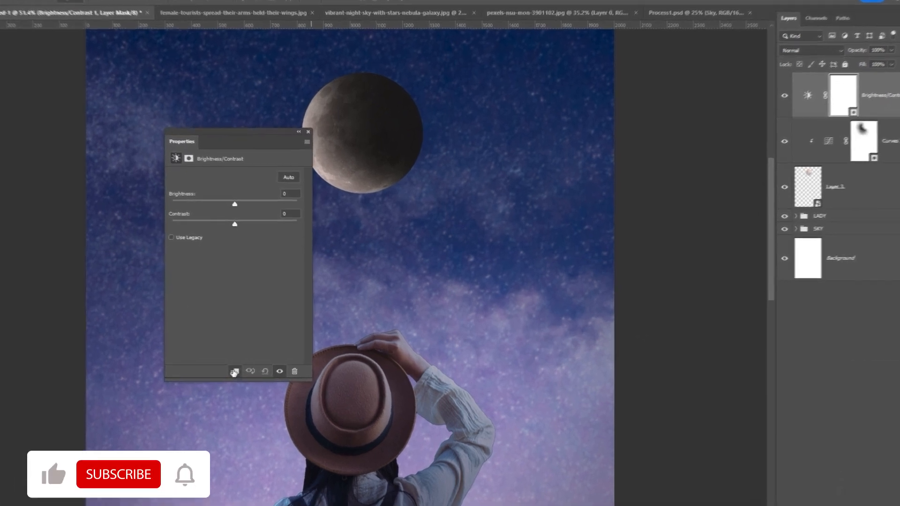
left_click(234, 372)
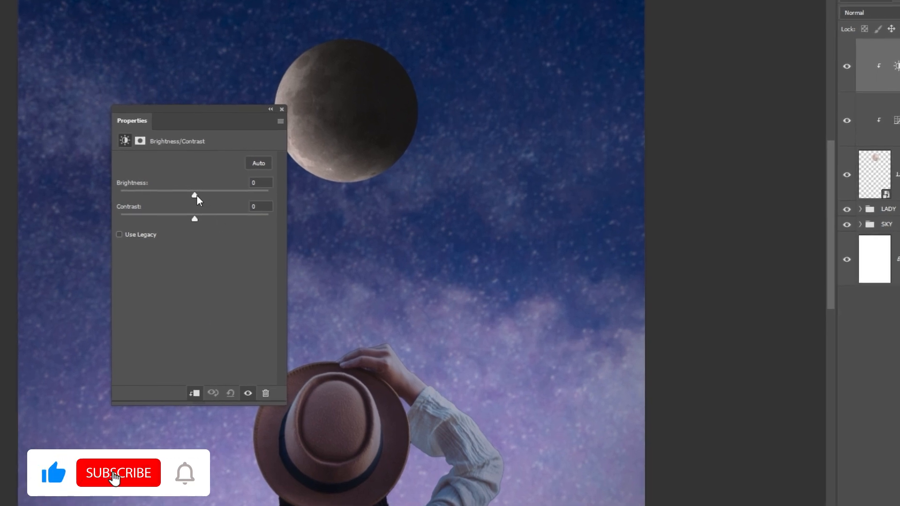
left_click_drag(197, 195, 278, 227)
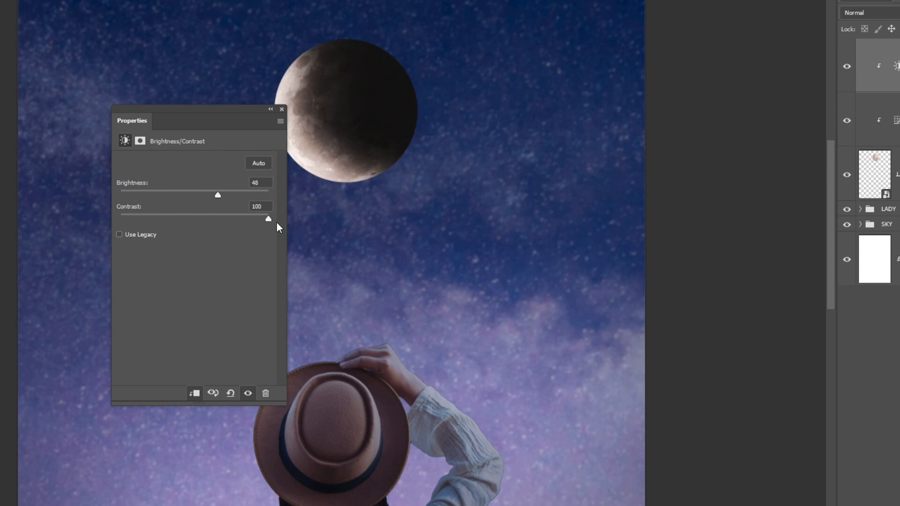
left_click(282, 109)
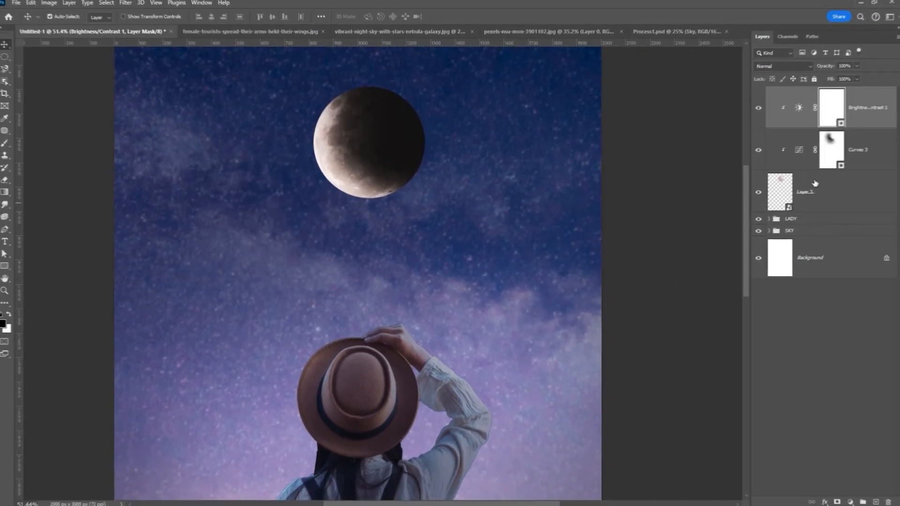
Step: Give the moon layer a white Outer Glow in Linear Dodge (Add) mode at 90% opacity, 60 px size and 70% range
left_click(815, 183)
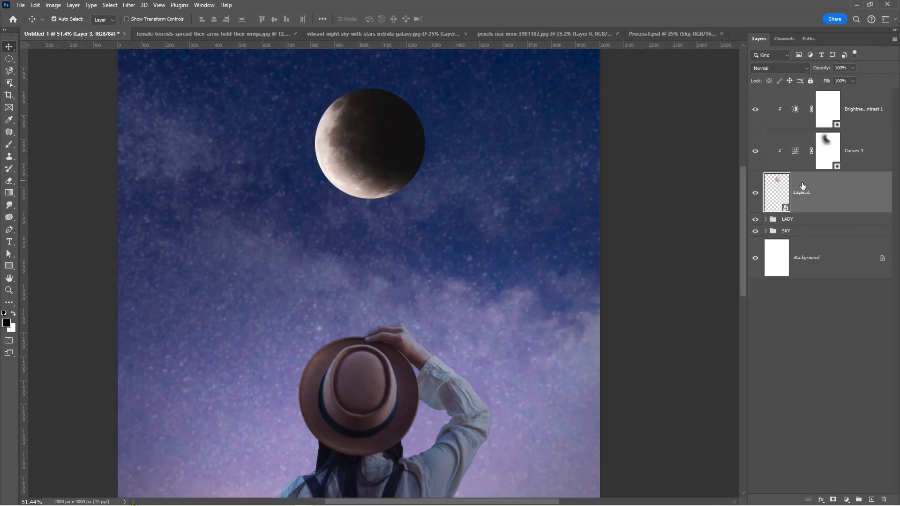
right_click(802, 183)
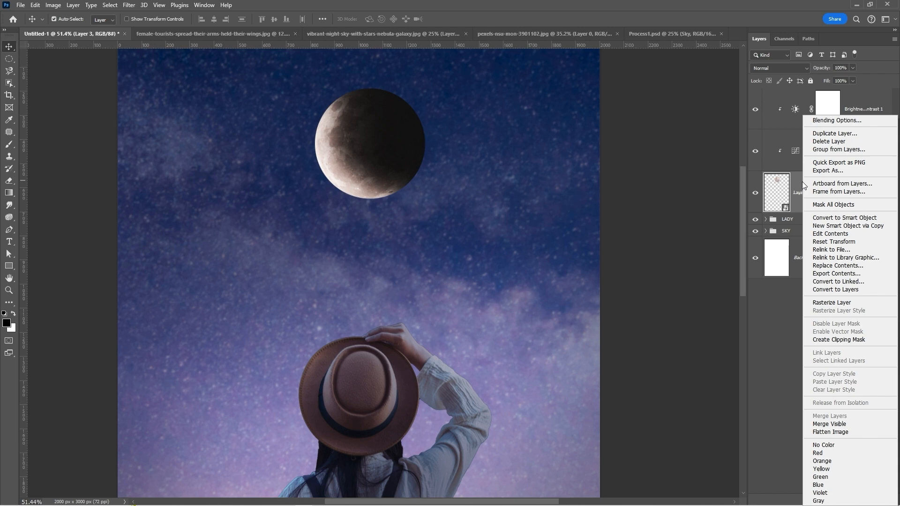
left_click(818, 123)
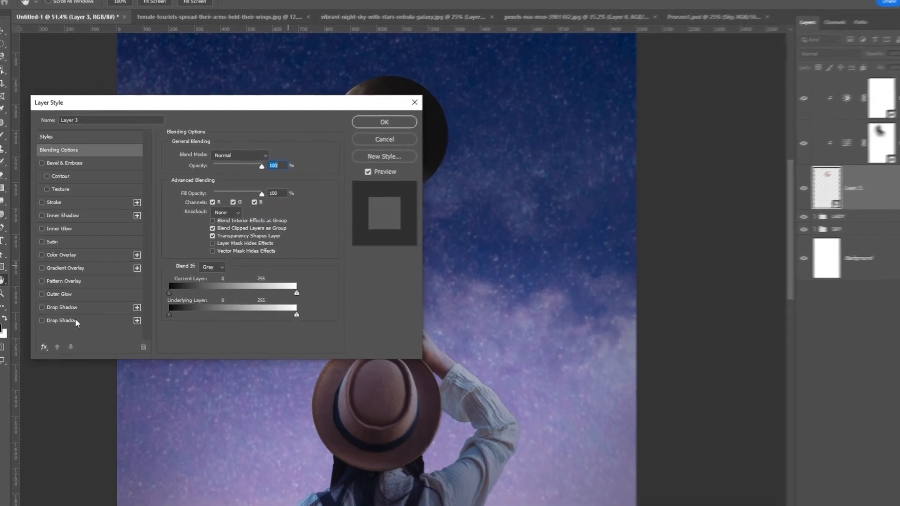
left_click(47, 291)
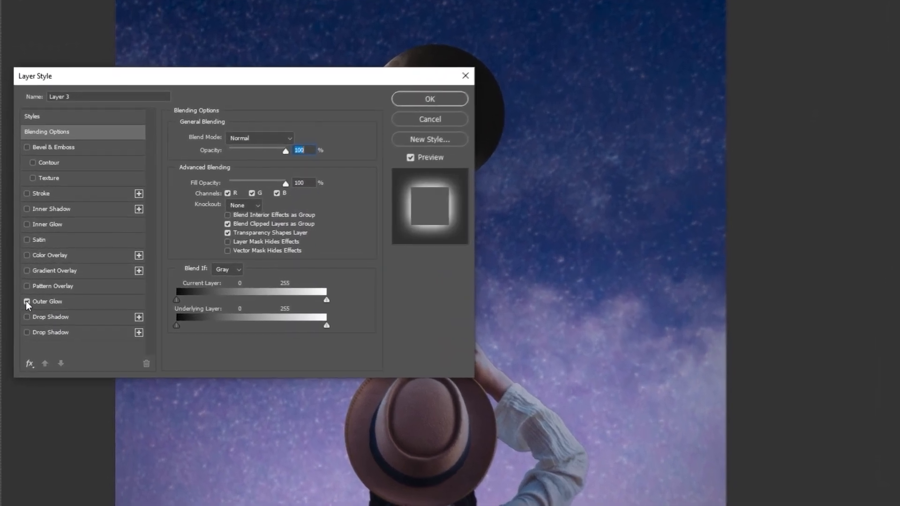
left_click(77, 304)
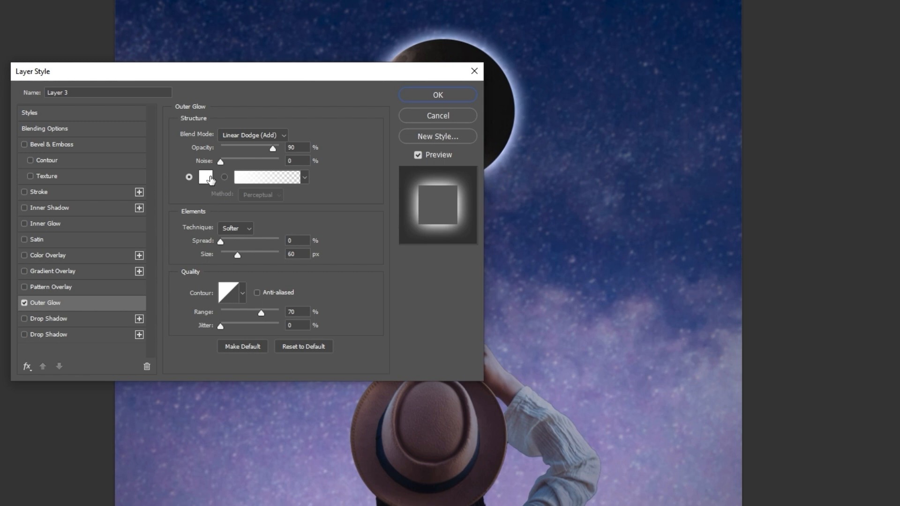
left_click(206, 178)
left_click(518, 142)
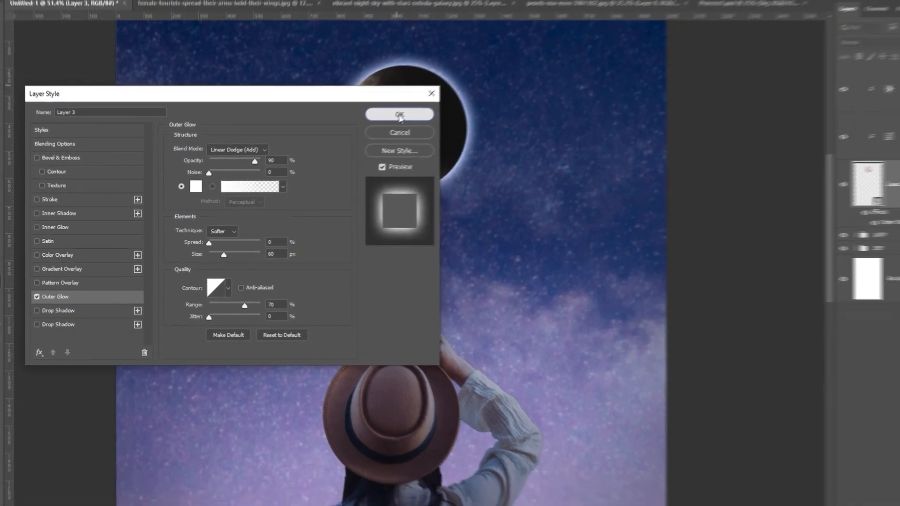
left_click(438, 95)
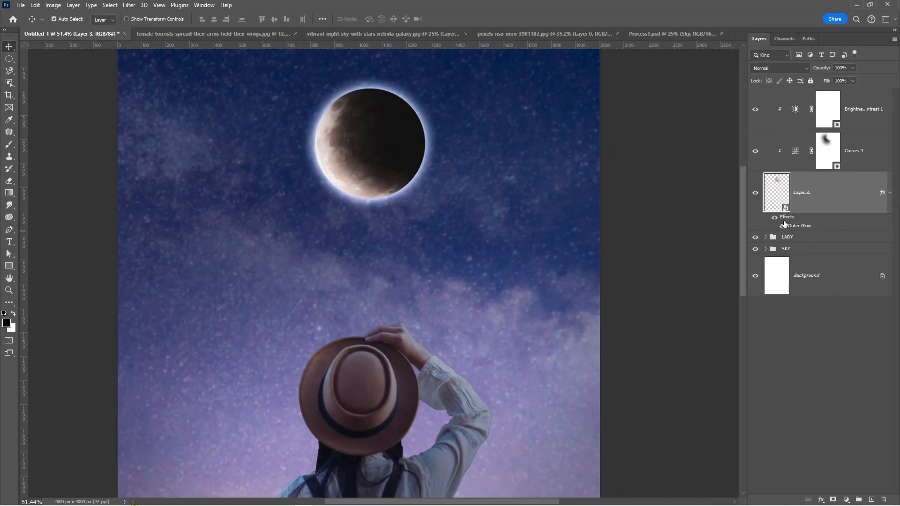
Step: Separate the moon's Outer Glow effect into its own layer and give that layer a mask
right_click(783, 224)
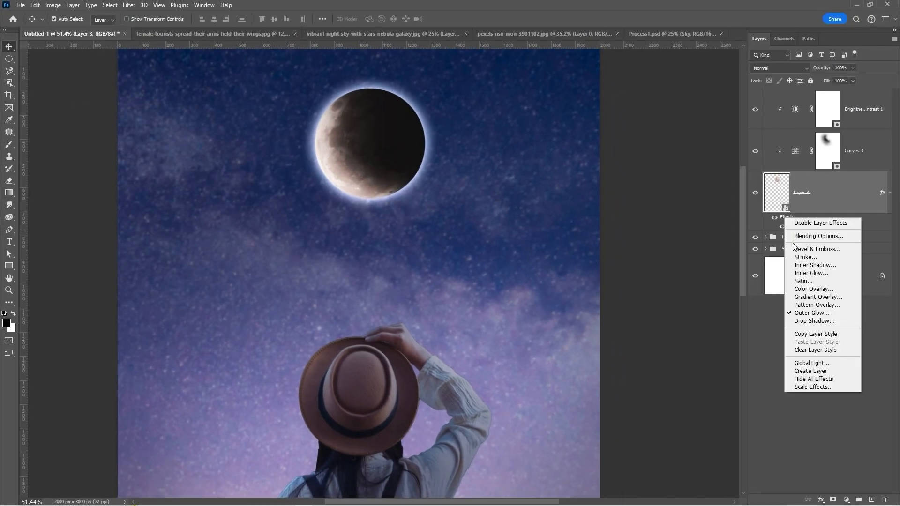
left_click(806, 371)
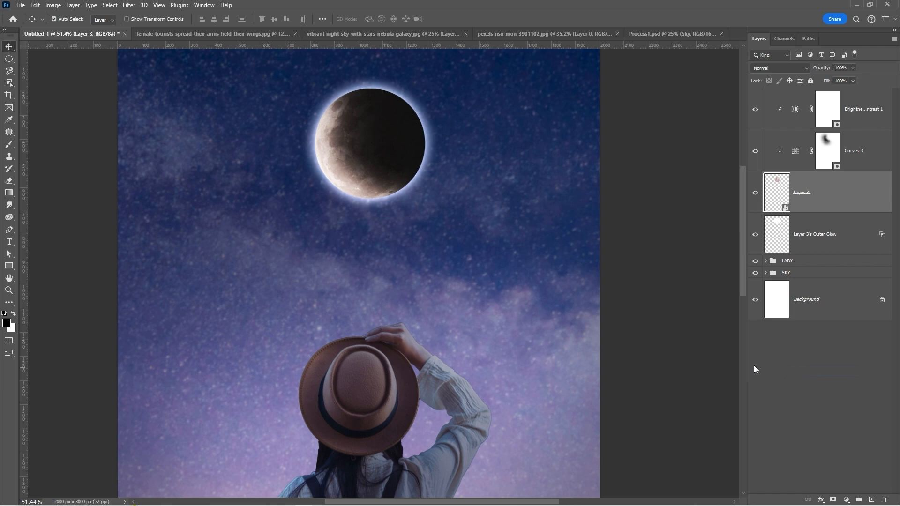
left_click(793, 239)
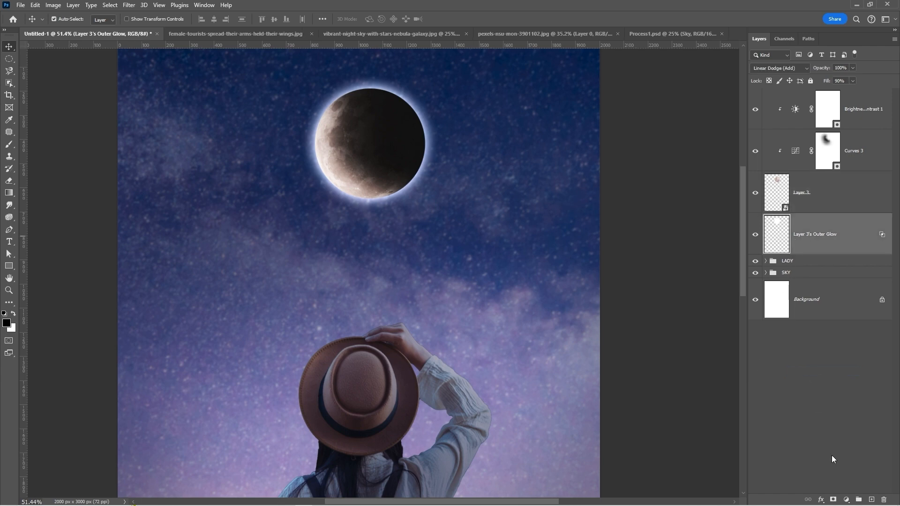
left_click(833, 501)
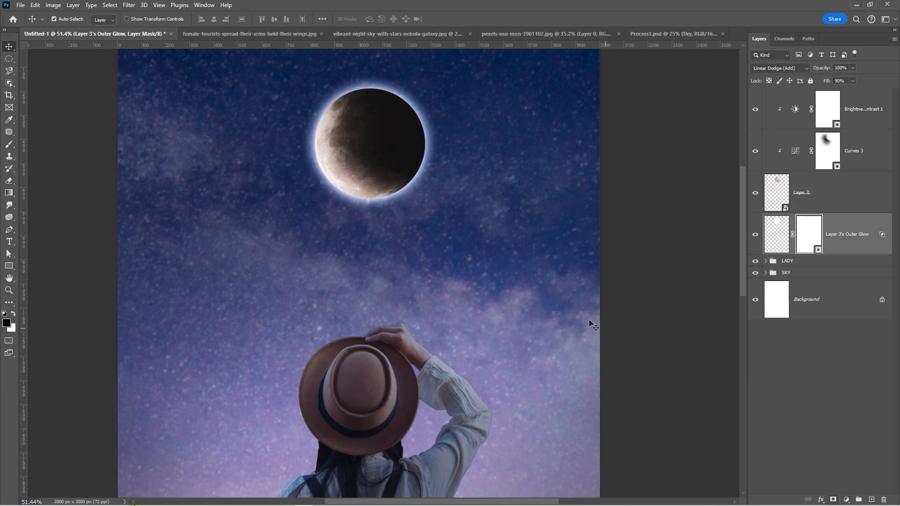
Step: Paint black on the glow layer's mask with a soft 250 px brush at 16% flow to hide the glow along the moon's dark right side
key("b")
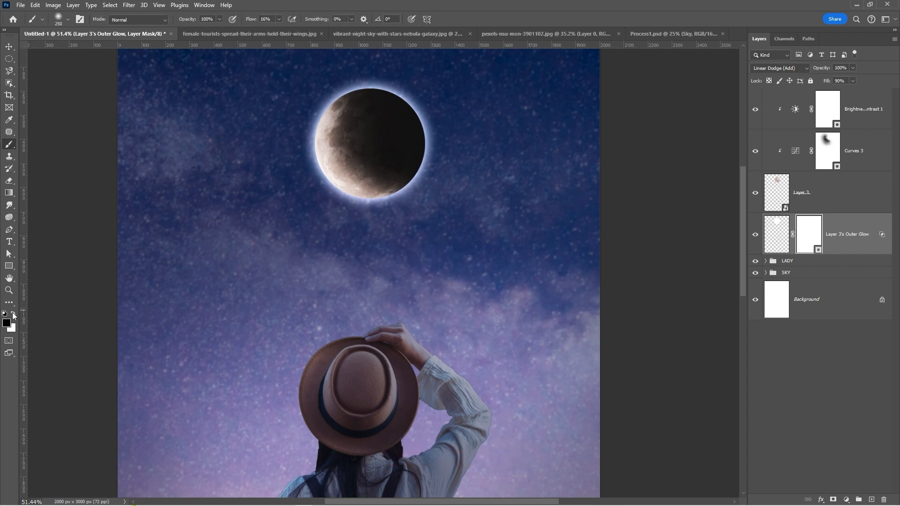
mouse_move(441, 123)
left_mouse_down()
mouse_move(428, 166)
mouse_move(394, 79)
mouse_move(435, 112)
mouse_move(431, 99)
left_mouse_up()
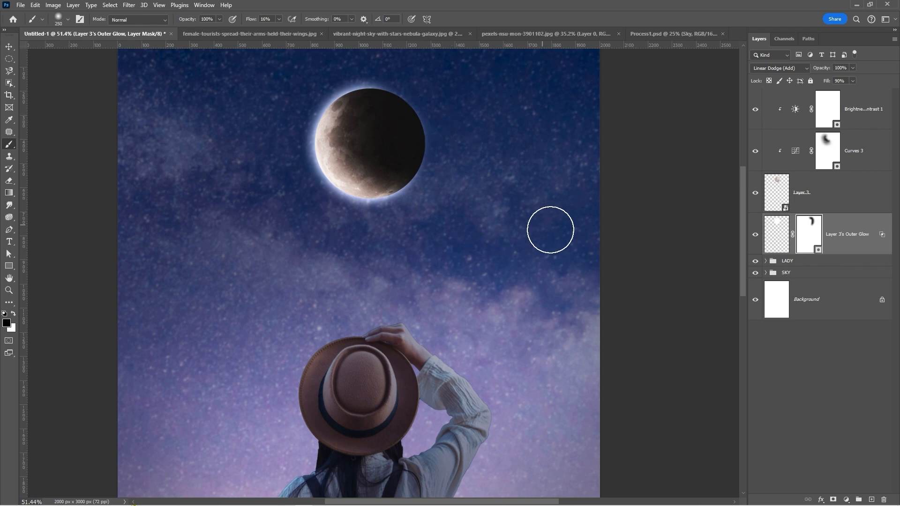
key("z")
left_click_drag(548, 237, 520, 234)
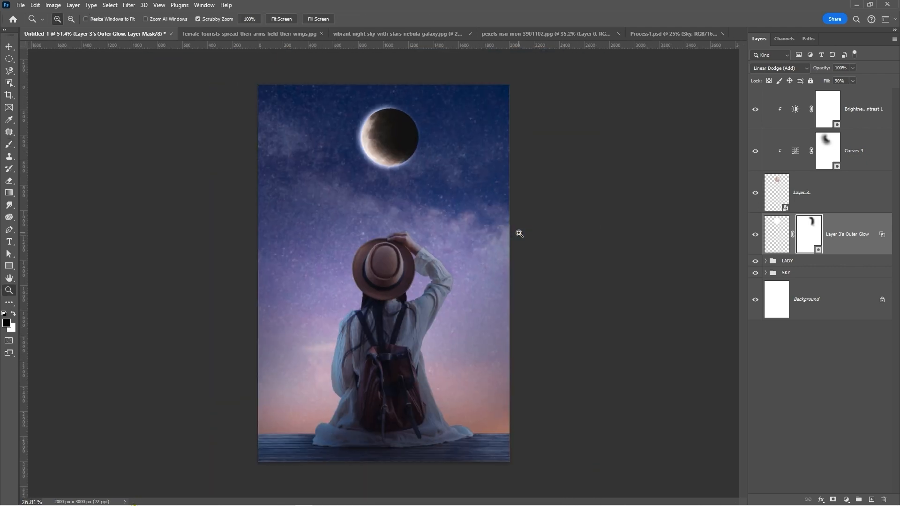
key("v")
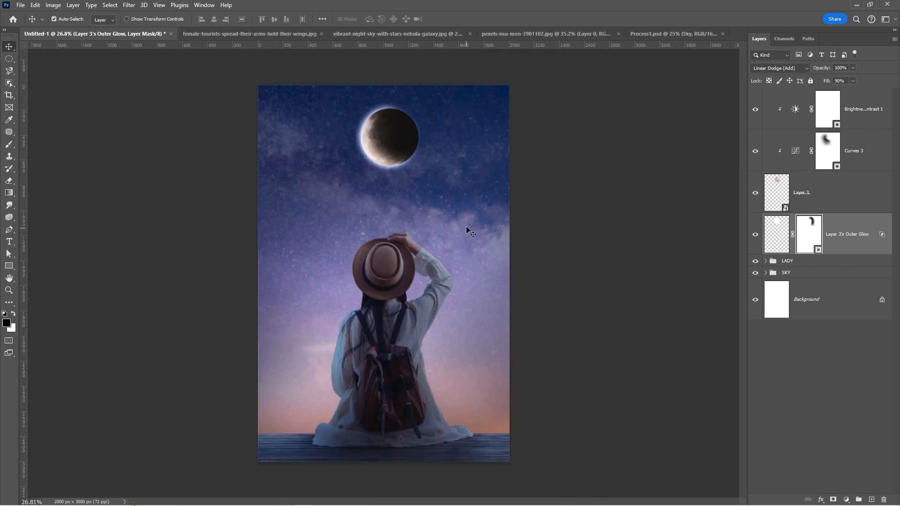
Step: Apply a 4.6 px Gaussian Blur smart filter to the moon layer and invert its filter mask to black
left_click(800, 206)
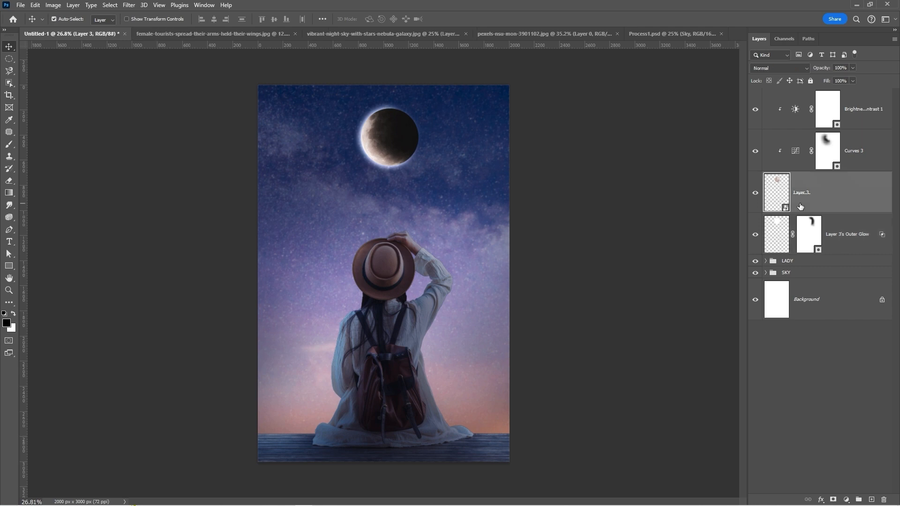
left_click(130, 5)
mouse_move(146, 124)
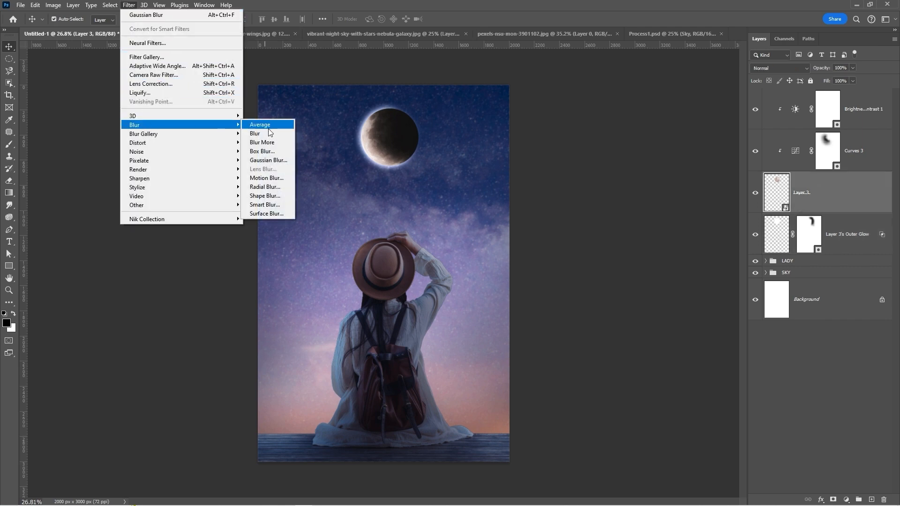
left_click(278, 161)
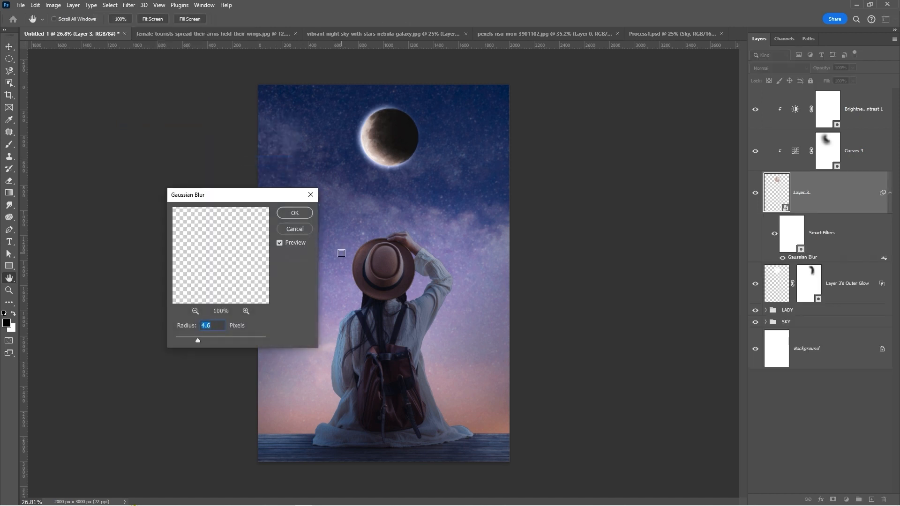
left_click(295, 213)
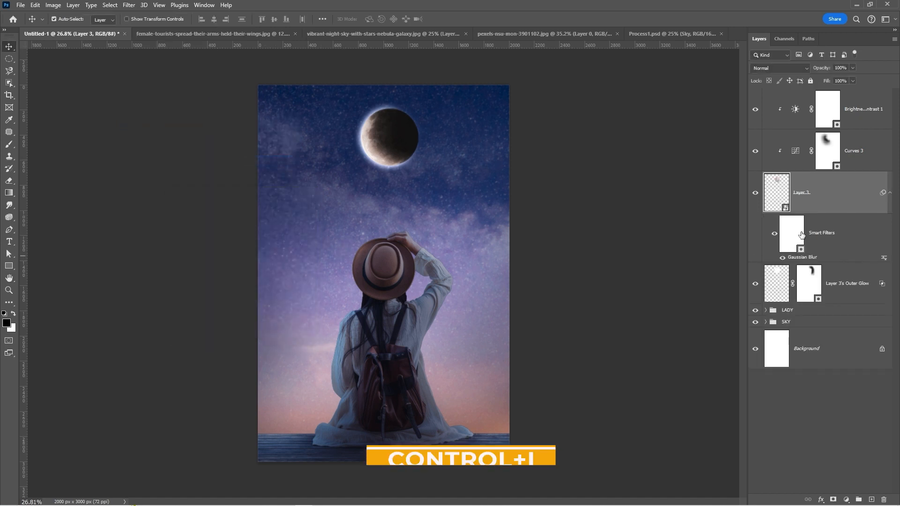
key("ctrl+i")
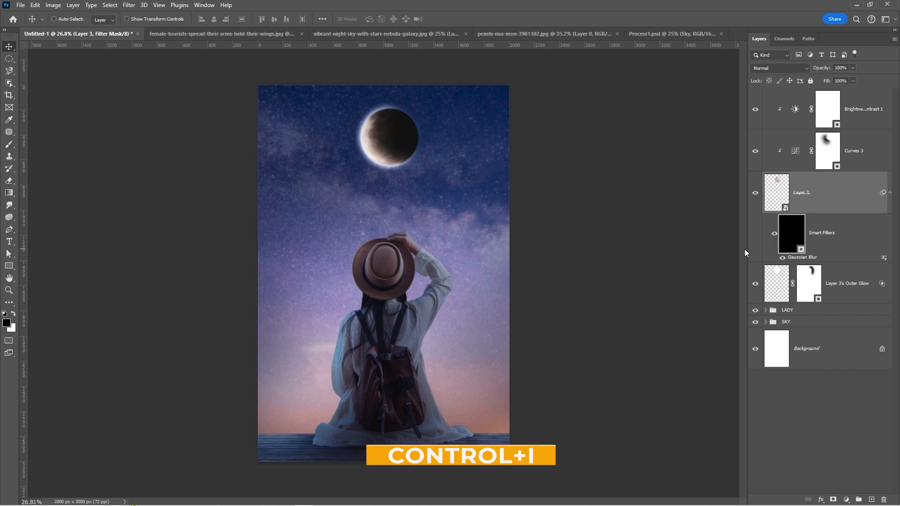
Step: Paint white on the blur's filter mask along the moon's dark right edge, reducing the brush to 90 px, to soften that edge
key("z")
left_click_drag(394, 137, 449, 216)
key("v")
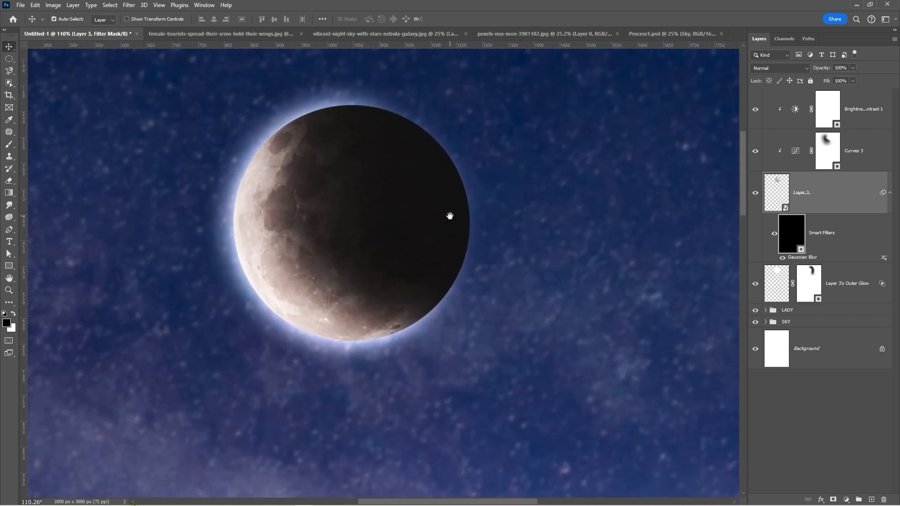
key("b")
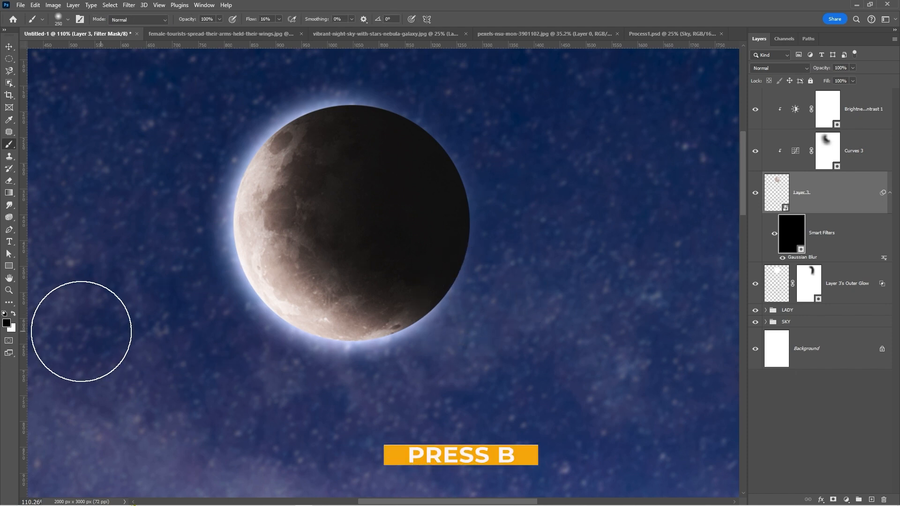
left_click(15, 313)
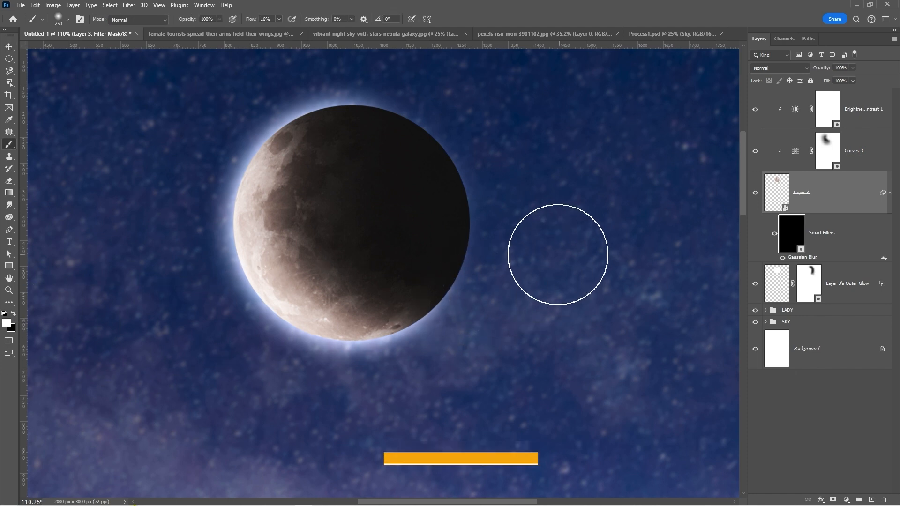
key("bracketleft")
key("bracketleft")
key("bracketleft")
key("bracketleft")
key("bracketleft")
key("bracketleft")
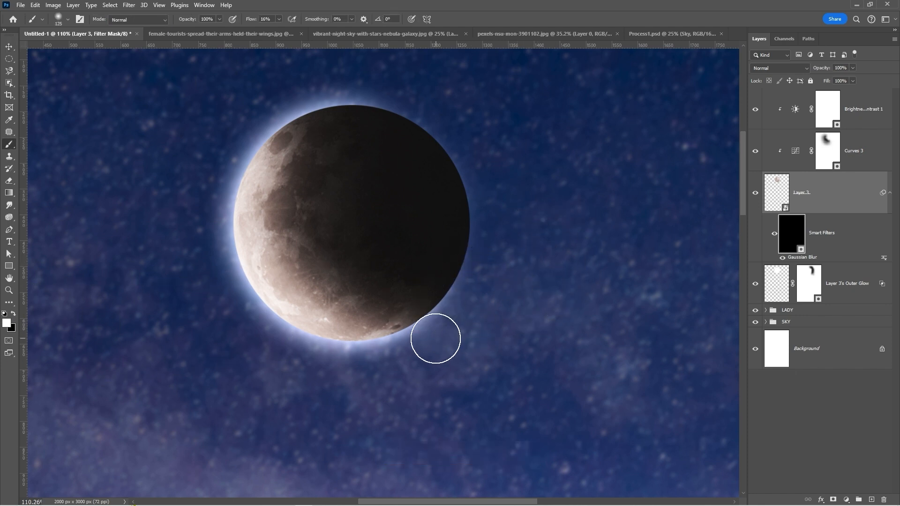
left_click_drag(434, 321, 449, 309)
mouse_move(471, 245)
left_mouse_down()
mouse_move(443, 142)
mouse_move(377, 104)
mouse_move(349, 105)
mouse_move(430, 119)
mouse_move(486, 246)
mouse_move(478, 198)
mouse_move(460, 298)
mouse_move(432, 335)
mouse_move(416, 342)
mouse_move(437, 323)
mouse_move(416, 335)
left_mouse_up()
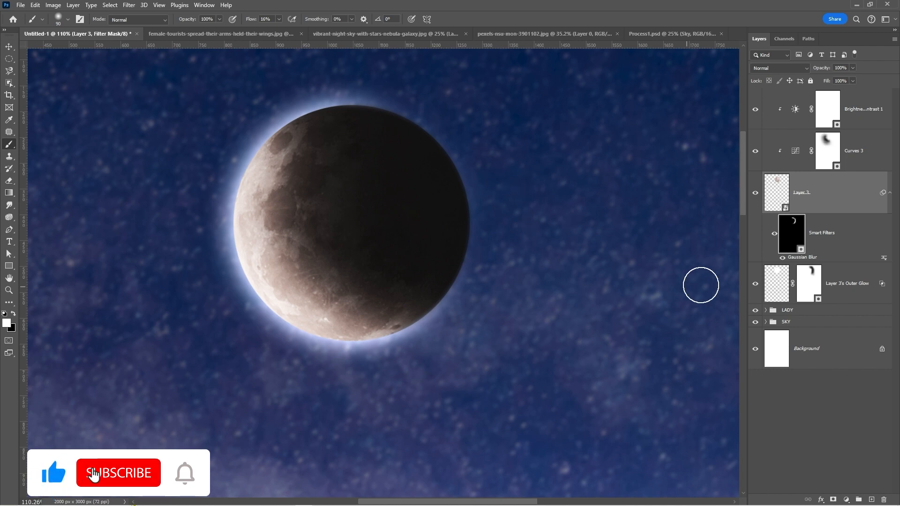
left_click(776, 192)
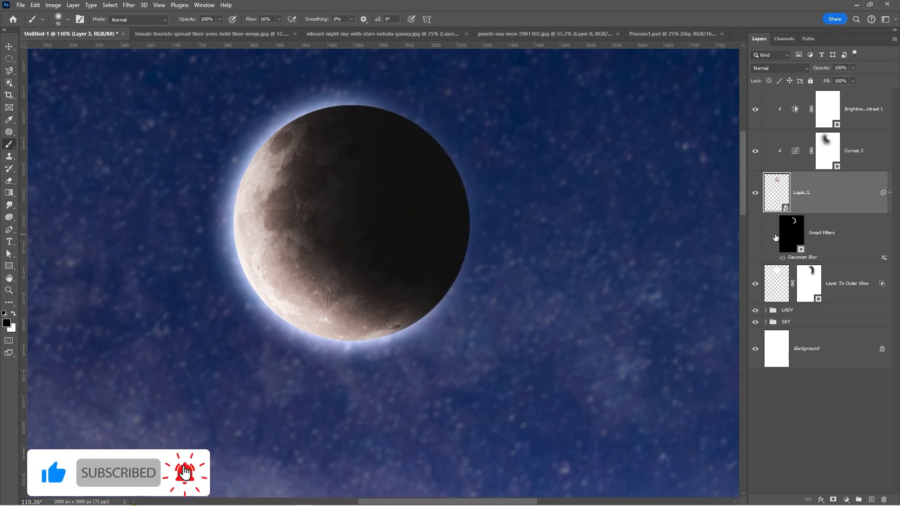
Step: Add a clipped Color Balance adjustment above the moon's Brightness/Contrast layer, shifting its midtones slightly toward cyan and blue
key("x")
key("z")
key("ctrl+0")
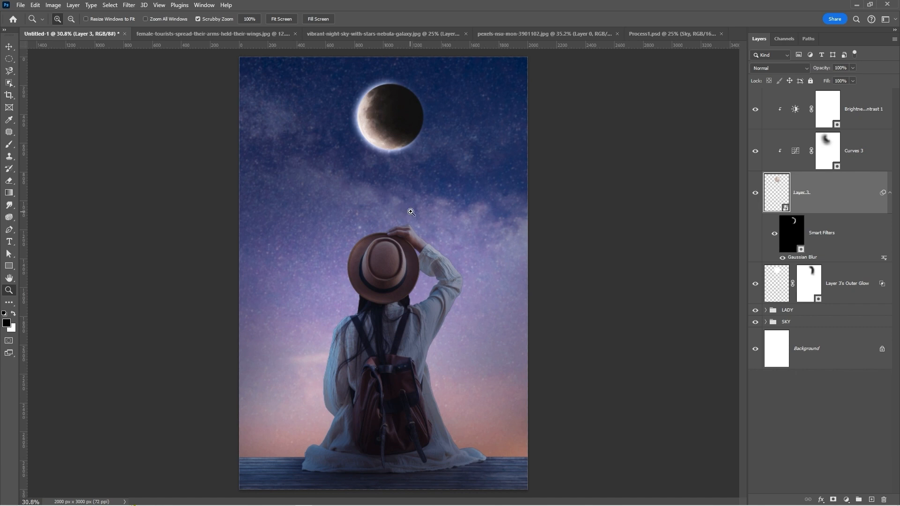
key("v")
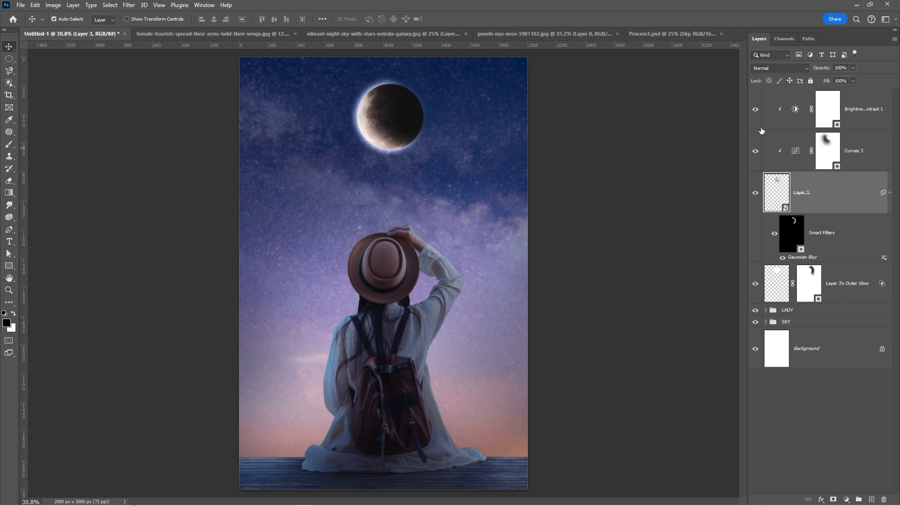
left_click(821, 116)
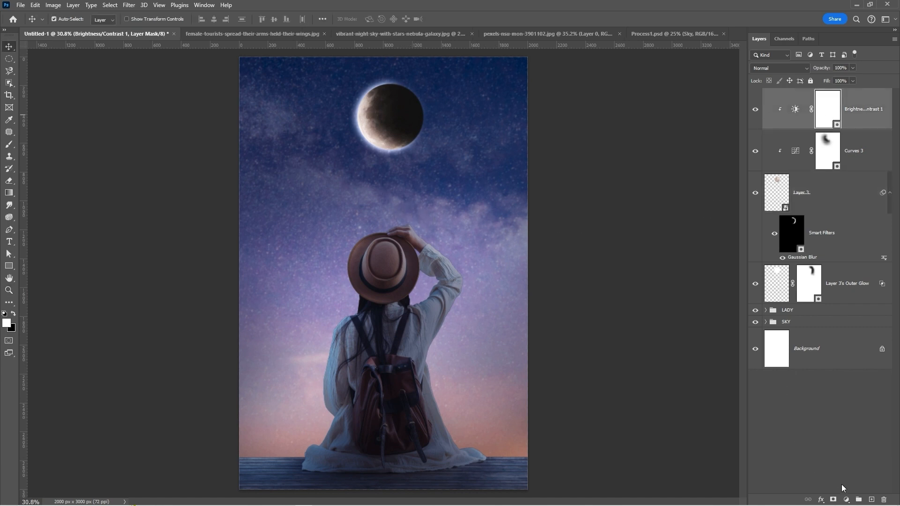
left_click(846, 500)
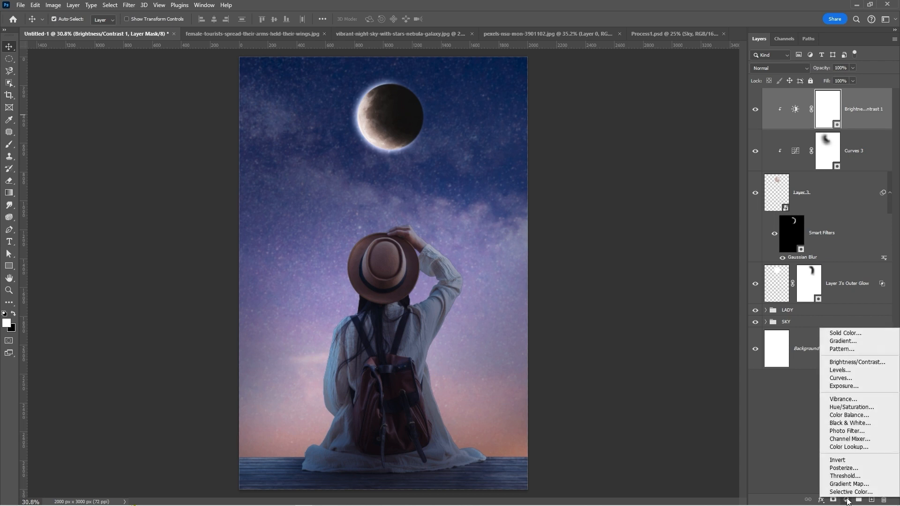
left_click(846, 415)
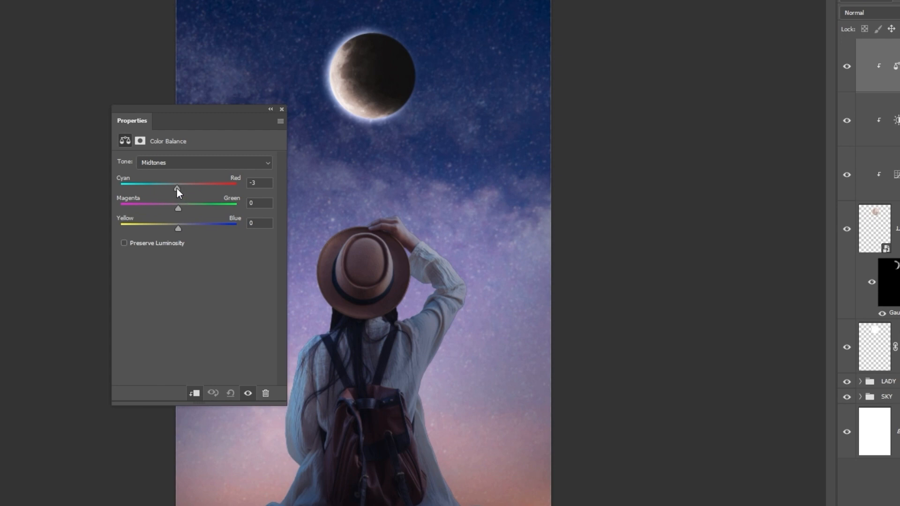
left_click_drag(179, 212, 186, 234)
left_click(282, 109)
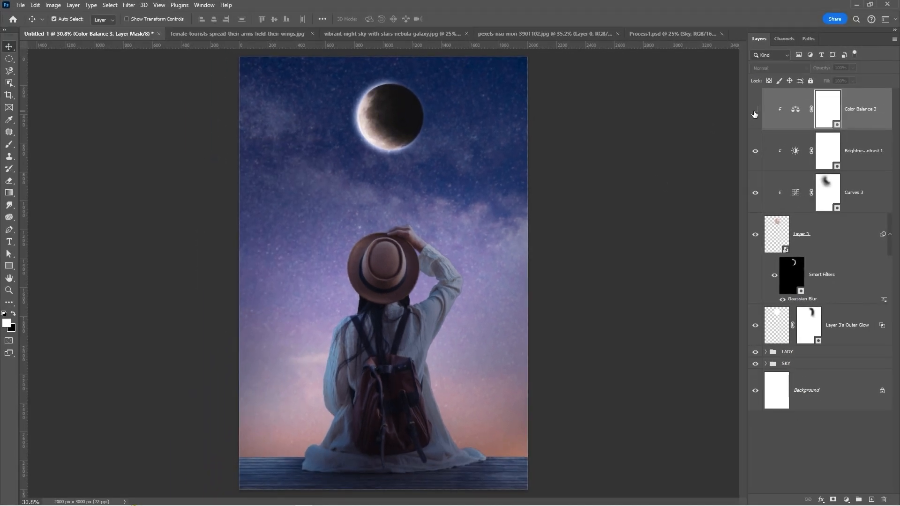
Step: Group the moon layer, its three clipped adjustments and its Outer Glow layer, and name the group MOON
left_click(768, 116)
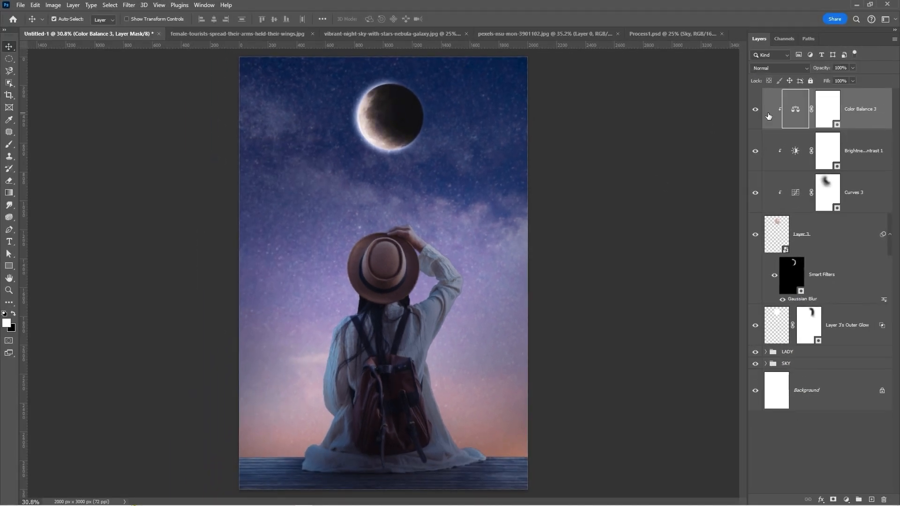
left_click(838, 238, "shift")
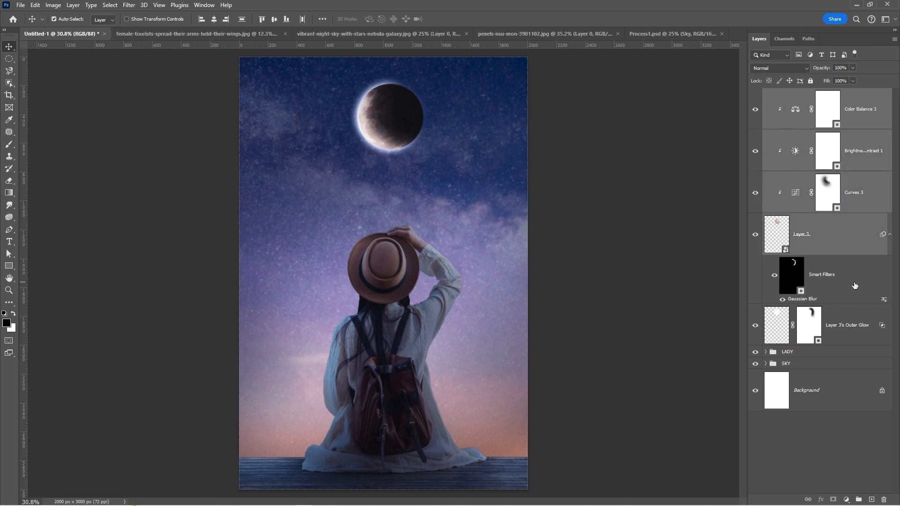
left_click(850, 315, "shift")
key("ctrl+g")
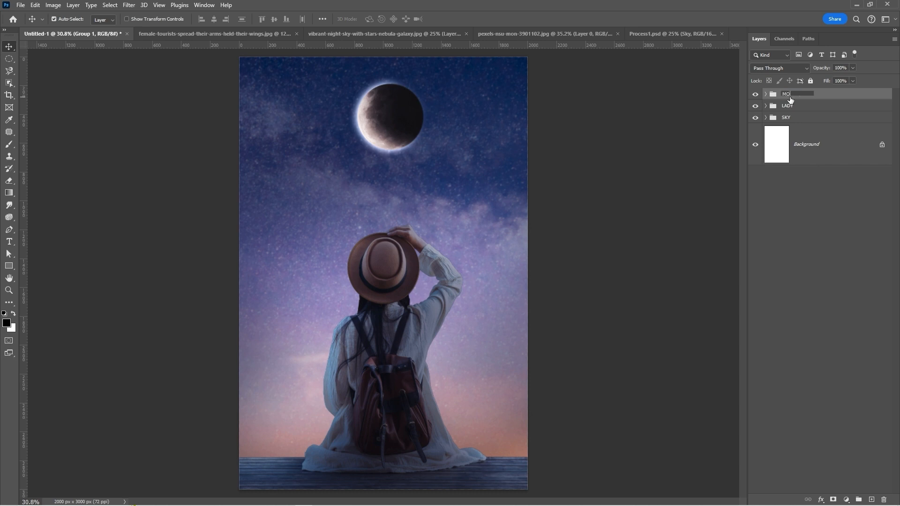
key("Return")
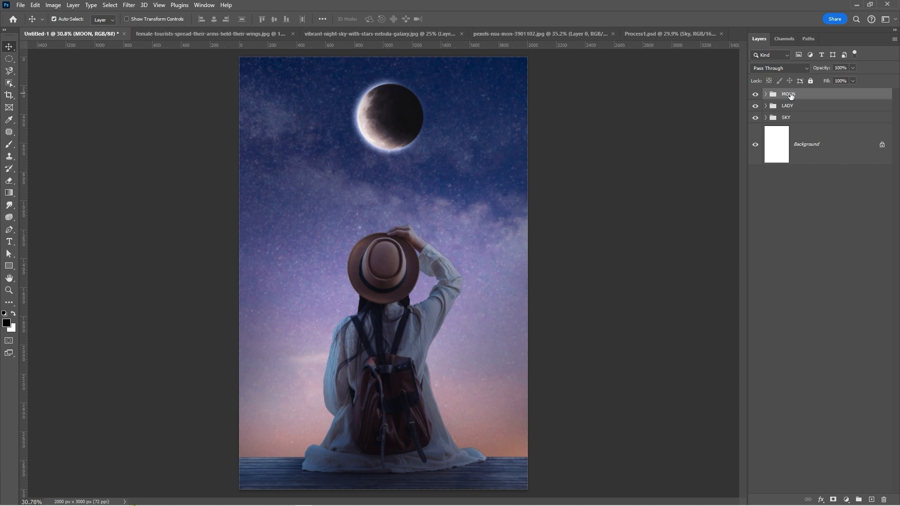
Step: Paint black on the Curves 2 mask in the LADY group at 15% flow, reducing the brush from 700 to 500 px, to brighten her hat and clothes
left_click(765, 105)
left_click(837, 173)
key("b")
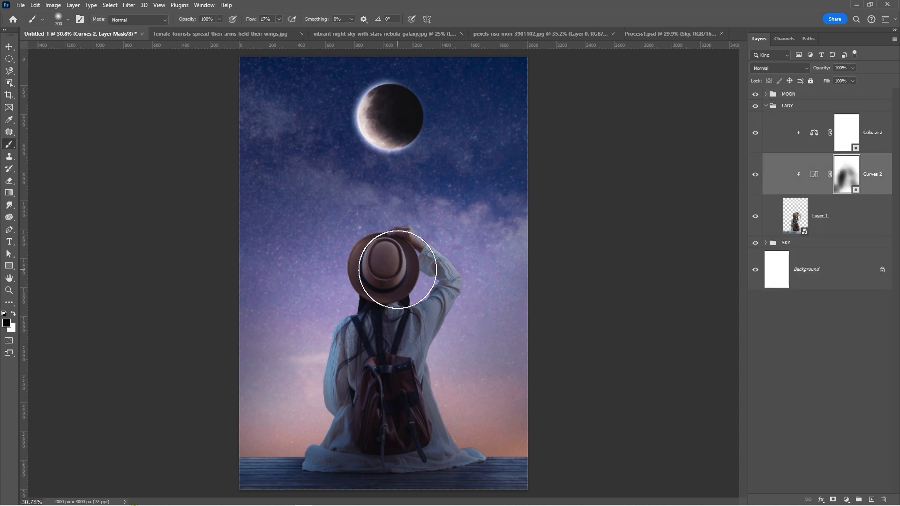
left_click(279, 19)
left_click_drag(280, 30, 278, 30)
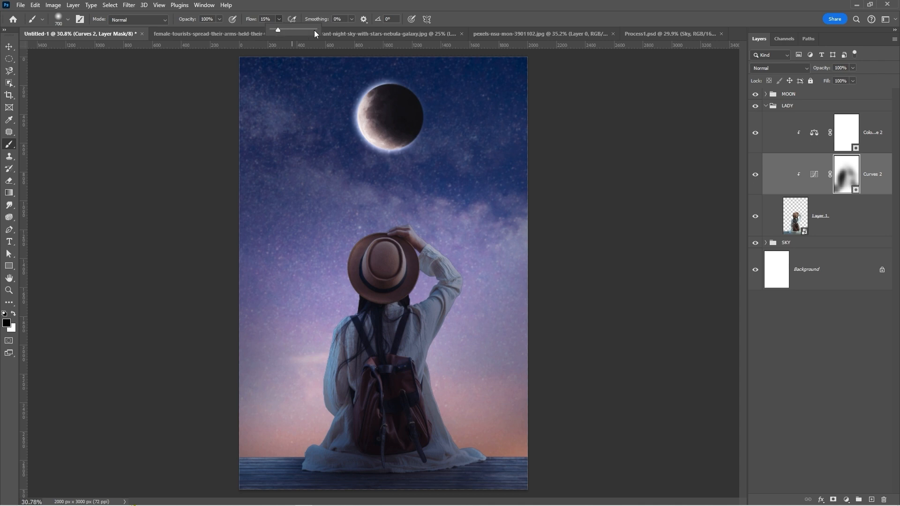
left_click(14, 314)
left_click(12, 314)
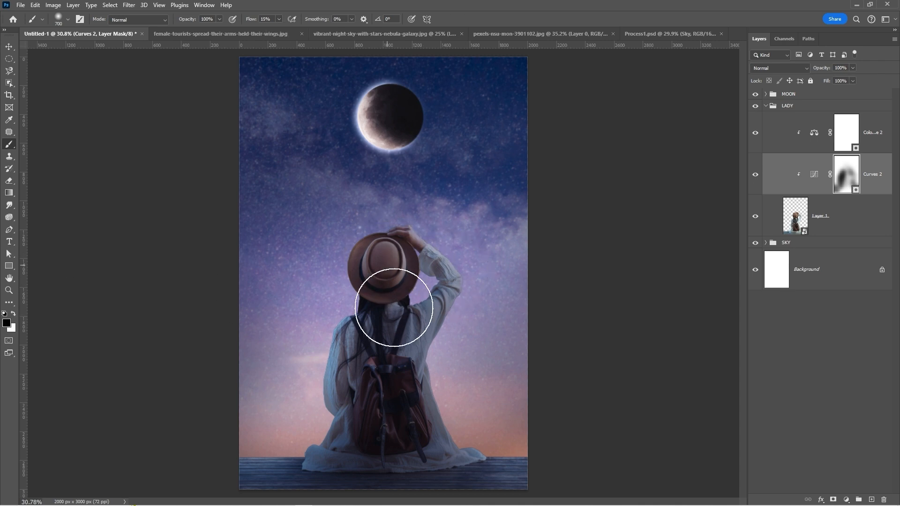
mouse_move(394, 308)
left_mouse_down()
mouse_move(347, 285)
mouse_move(321, 297)
mouse_move(345, 293)
left_mouse_up()
mouse_move(443, 266)
left_mouse_down()
mouse_move(325, 273)
mouse_move(428, 445)
left_mouse_up()
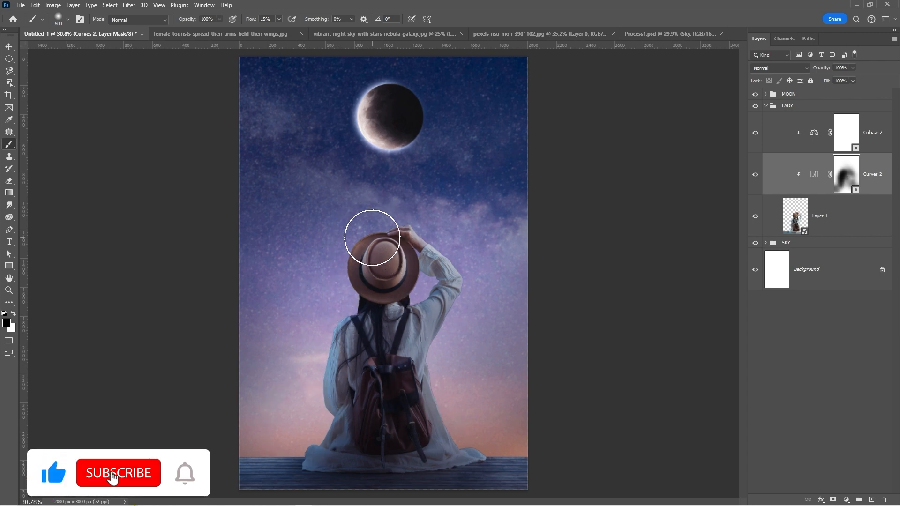
key("bracketleft")
key("bracketleft")
key("bracketleft")
key("bracketleft")
key("v")
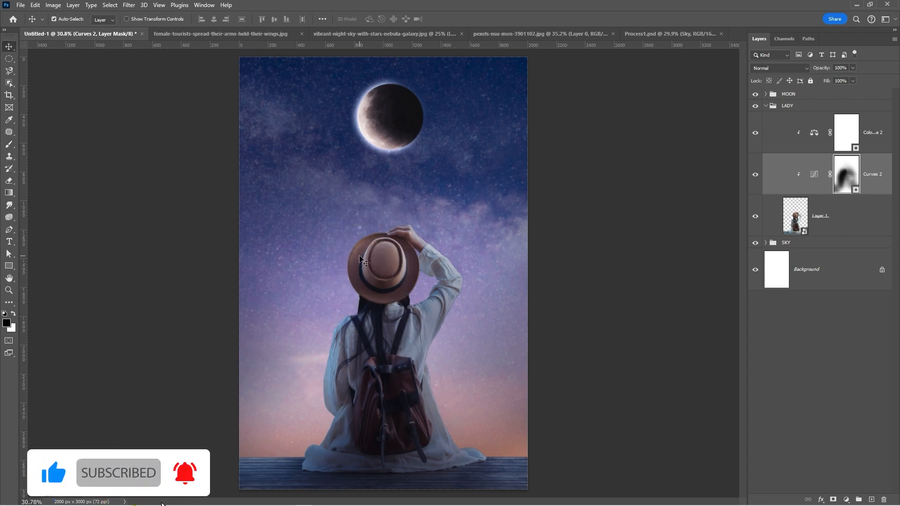
Step: Compare the woman's shading with the Curves 2 mask disabled and enabled, and with the Curves 2 layer hidden and shown
right_click(846, 177)
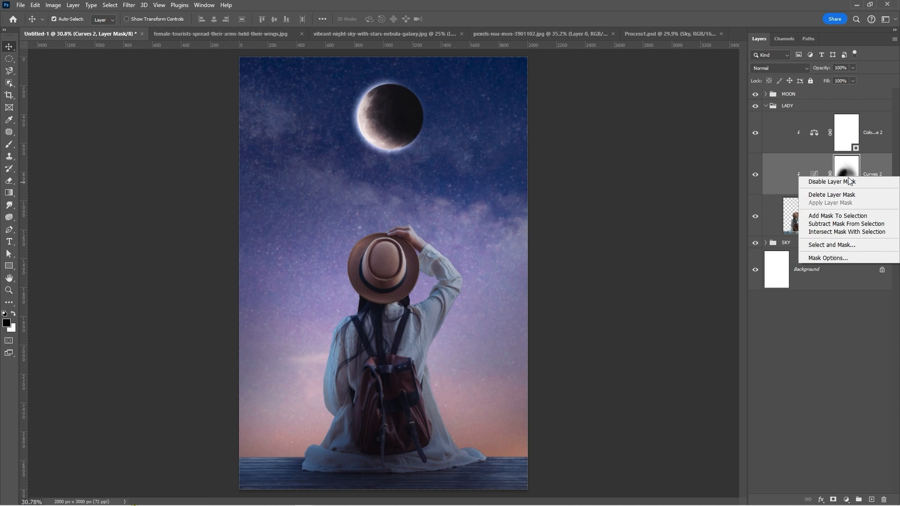
left_click(849, 182)
right_click(852, 171)
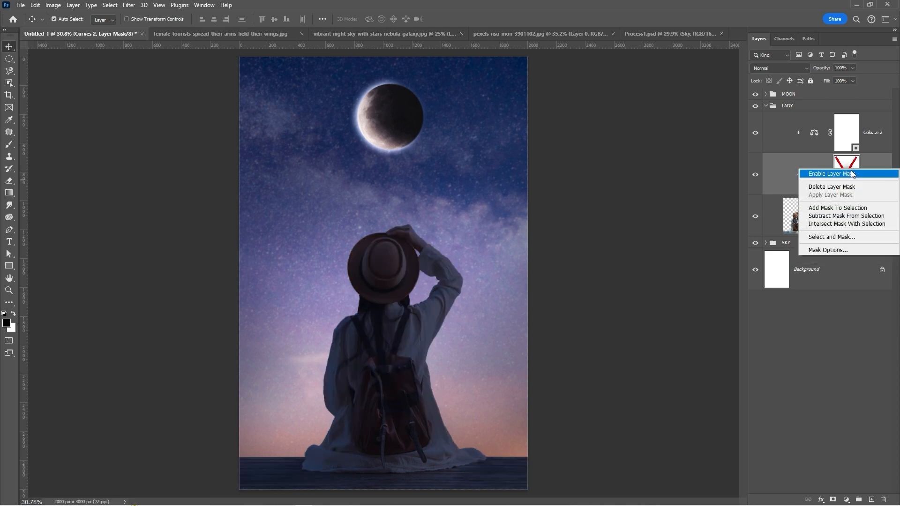
left_click(850, 181)
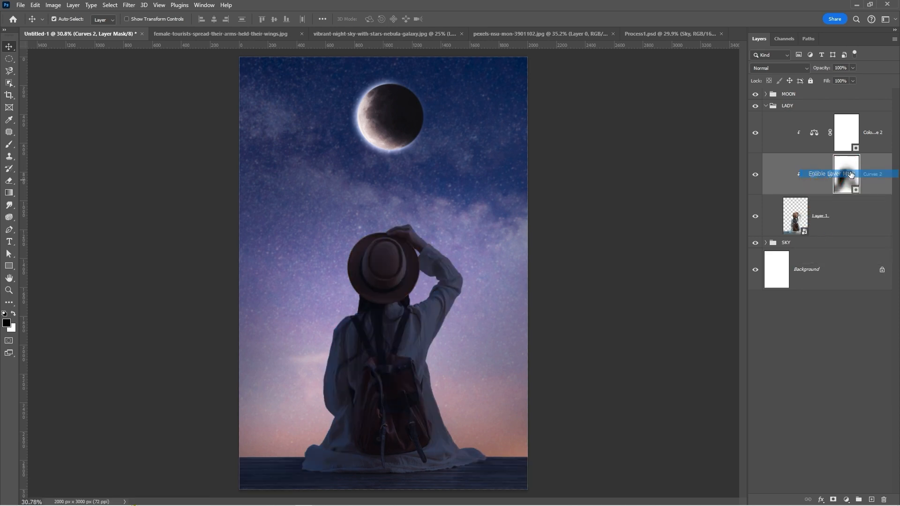
left_click(757, 176)
left_click(758, 178)
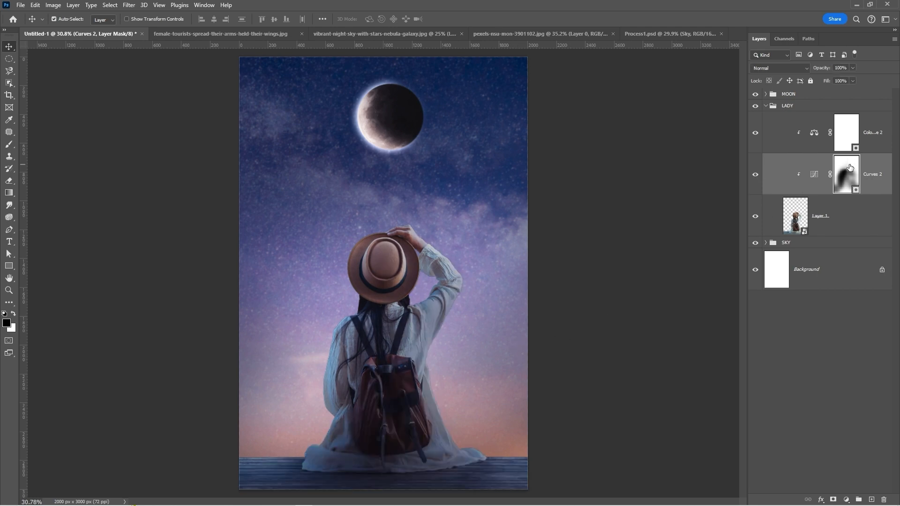
Step: Paint more black on the Curves 2 mask beside the woman's raised arm with a 600 px brush, and collapse the LADY group
key("b")
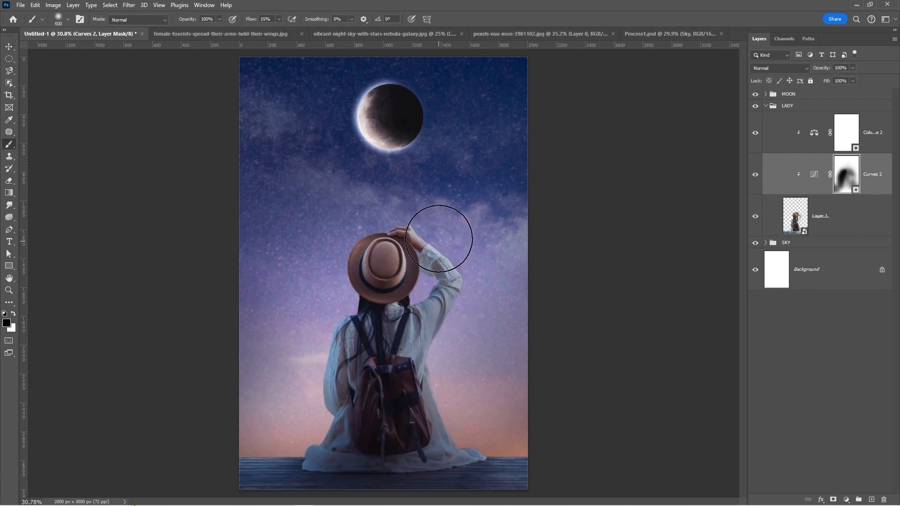
left_click_drag(501, 300, 490, 269)
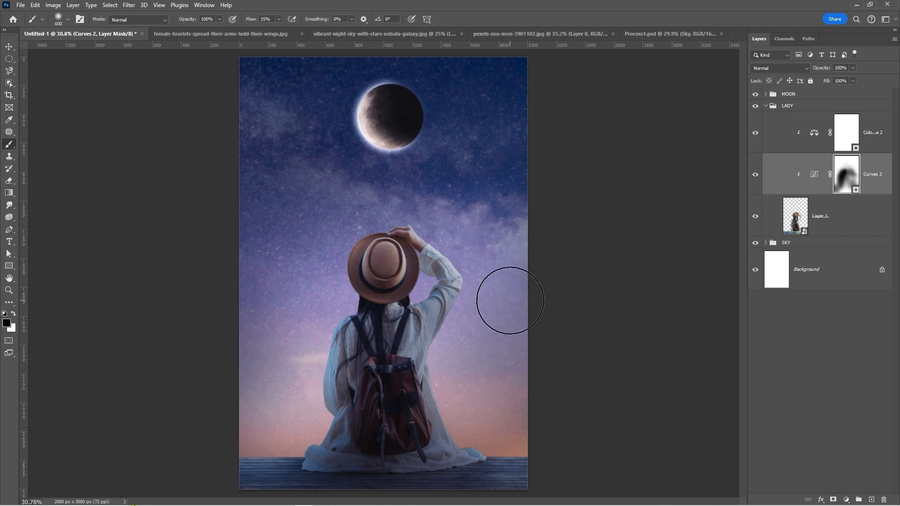
key("v")
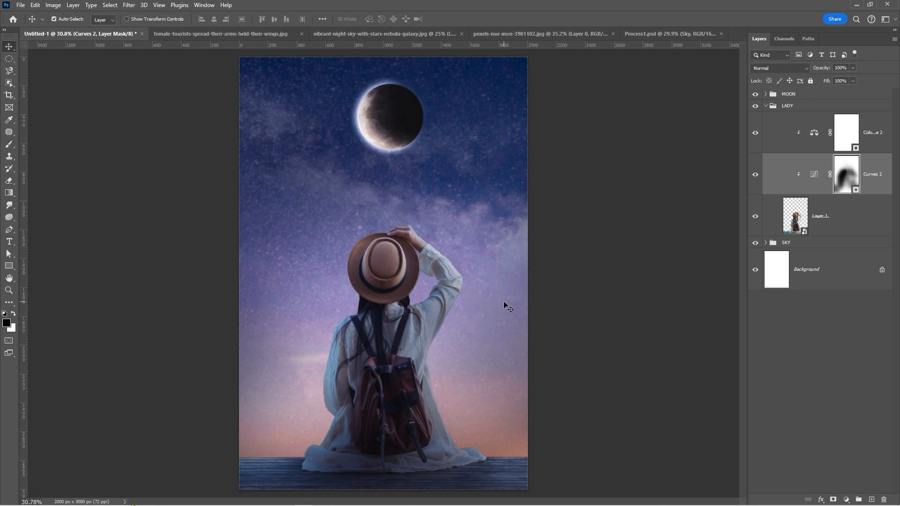
left_click(766, 106)
Step: Stamp all visible layers into a new layer above the MOON group and convert it to a smart object
left_click(797, 97)
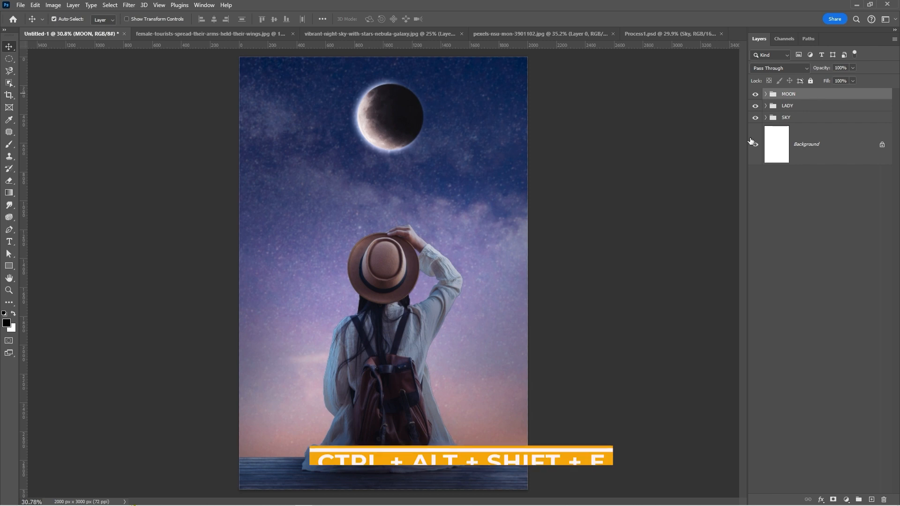
key("ctrl+alt+shift+e")
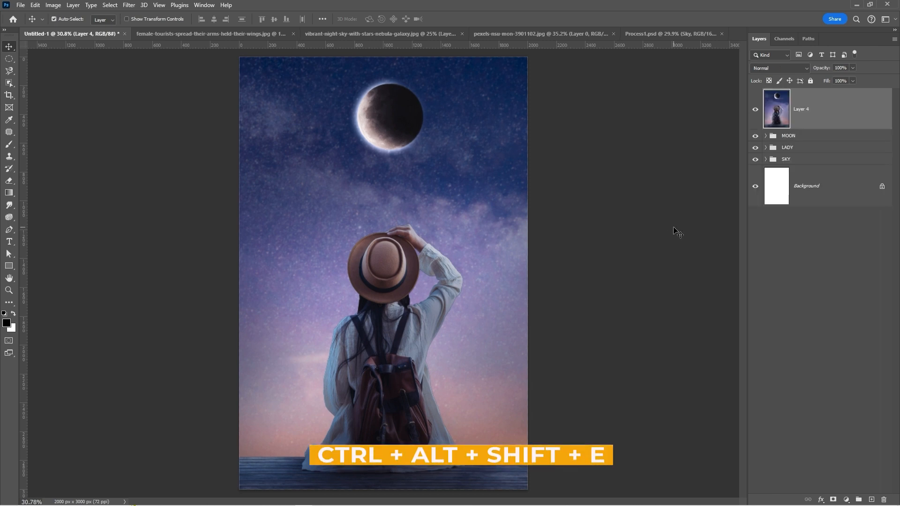
right_click(800, 123)
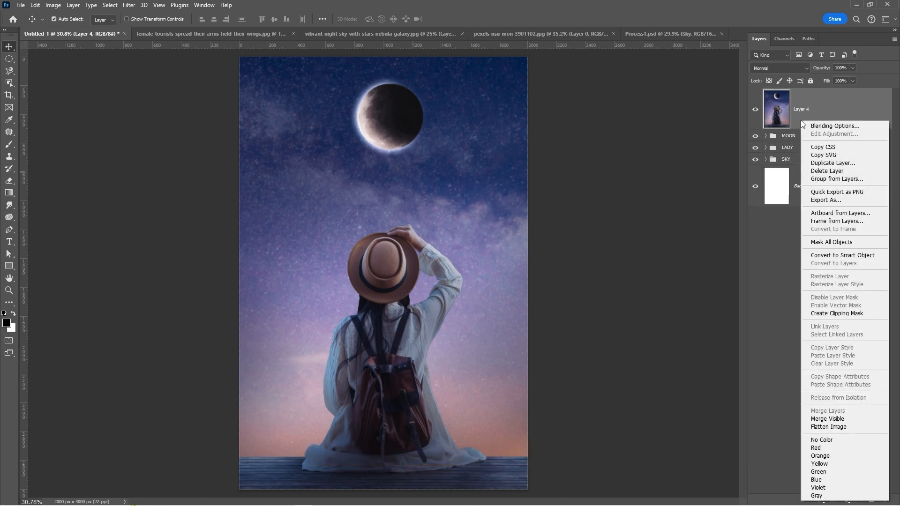
left_click(824, 255)
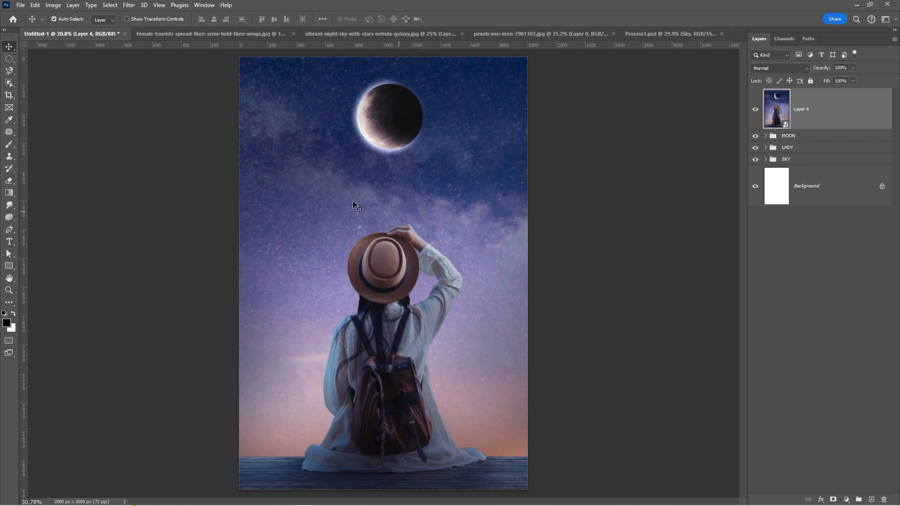
Step: Open the Camera Raw Filter on the merged layer and set Exposure -0.20, Contrast +11, Highlights +5 and Shadows -7, with slightly lowered Blacks
left_click(128, 6)
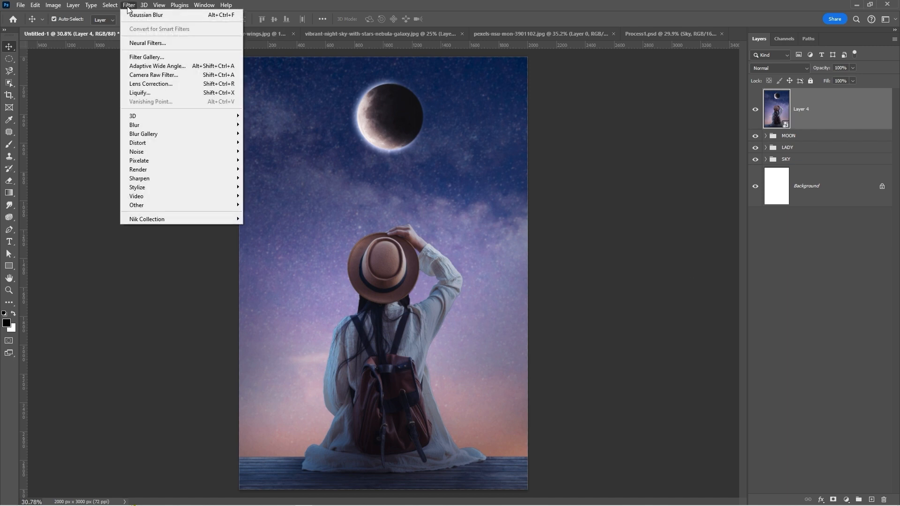
left_click(148, 75)
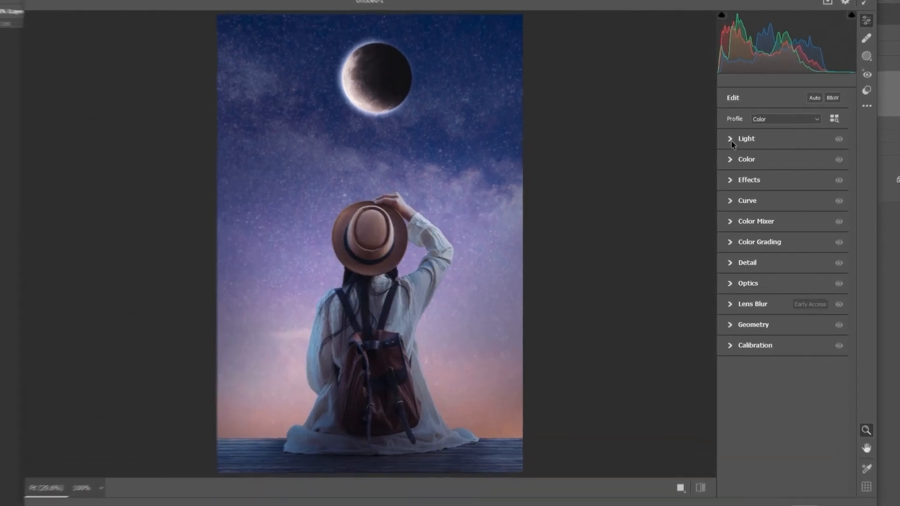
left_click(730, 139)
left_click_drag(783, 162, 791, 203)
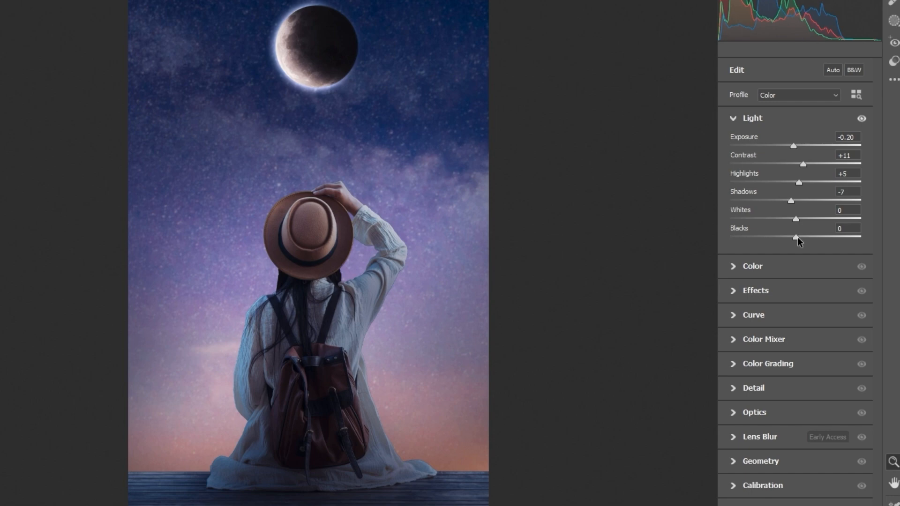
left_click_drag(797, 237, 787, 237)
left_click(733, 119)
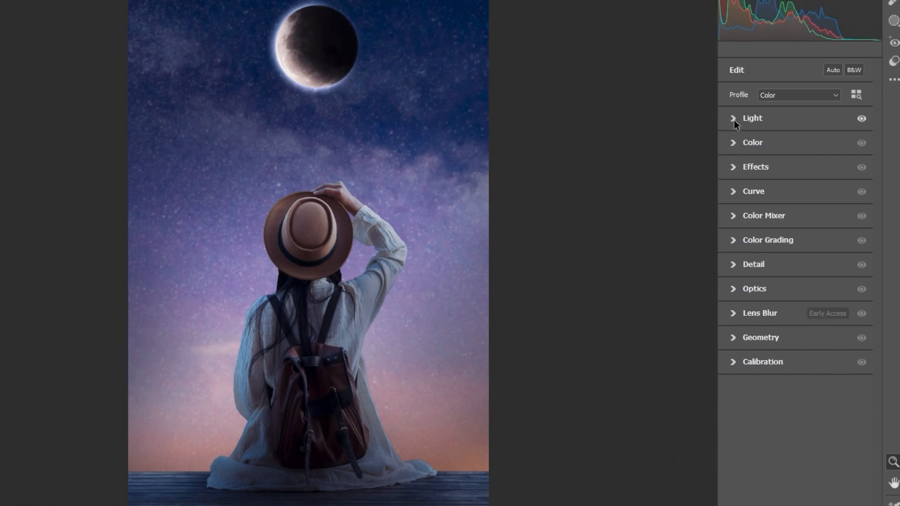
Step: Set Vibrance to +8 and Saturation to +1 in the Camera Raw color settings
left_click(733, 143)
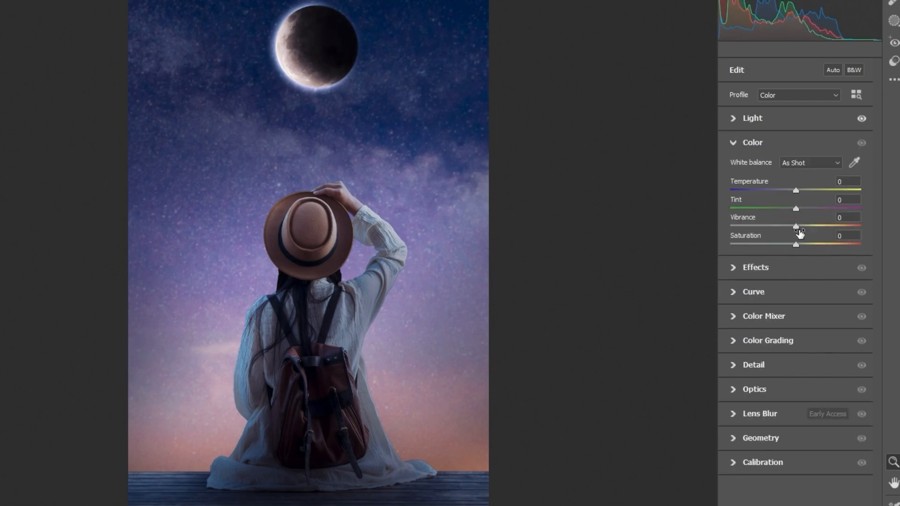
left_click_drag(795, 226, 796, 246)
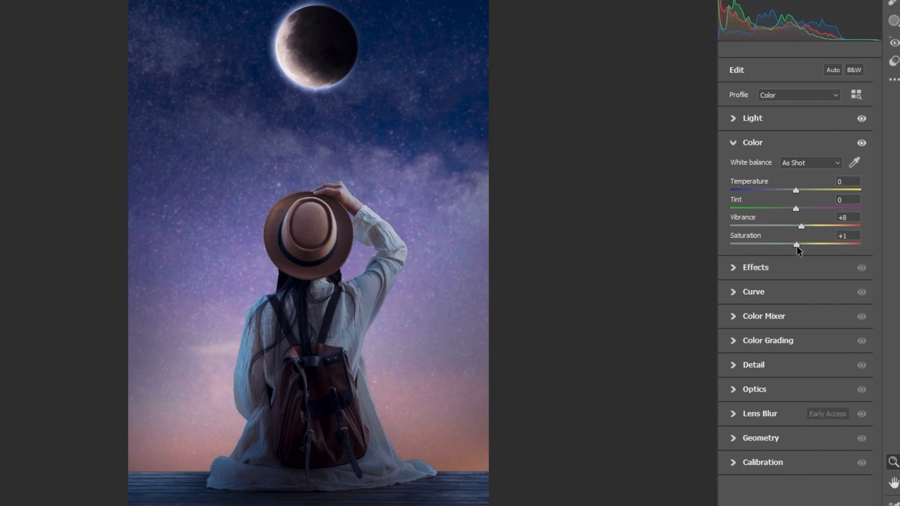
left_click(733, 143)
Step: Set Texture +7, Clarity +8, Vignette -13 and Grain 10, apply the Camera Raw Filter, and compare the image with and without it
left_click(733, 167)
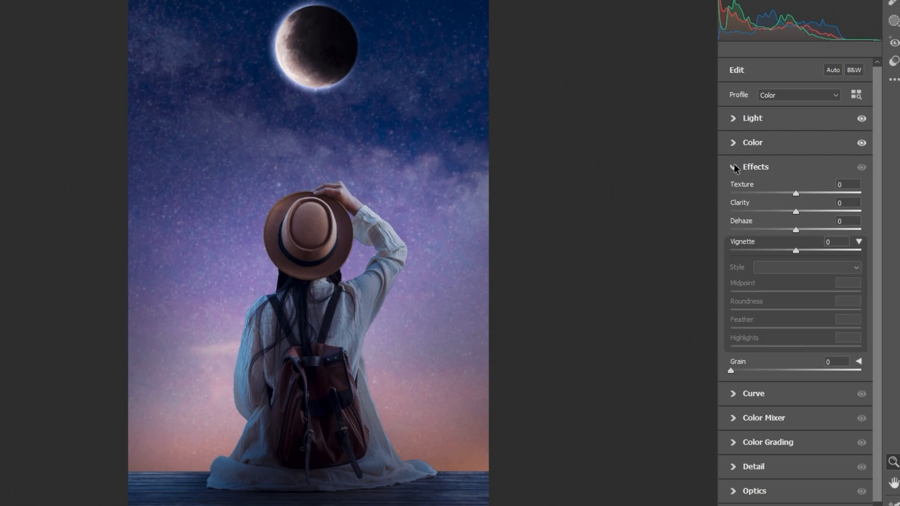
left_click_drag(795, 193, 799, 193)
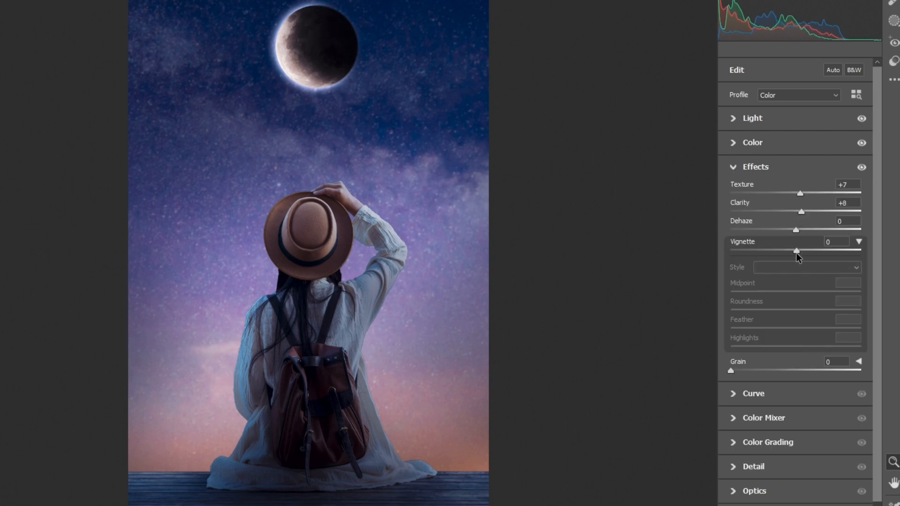
left_click_drag(796, 252, 791, 251)
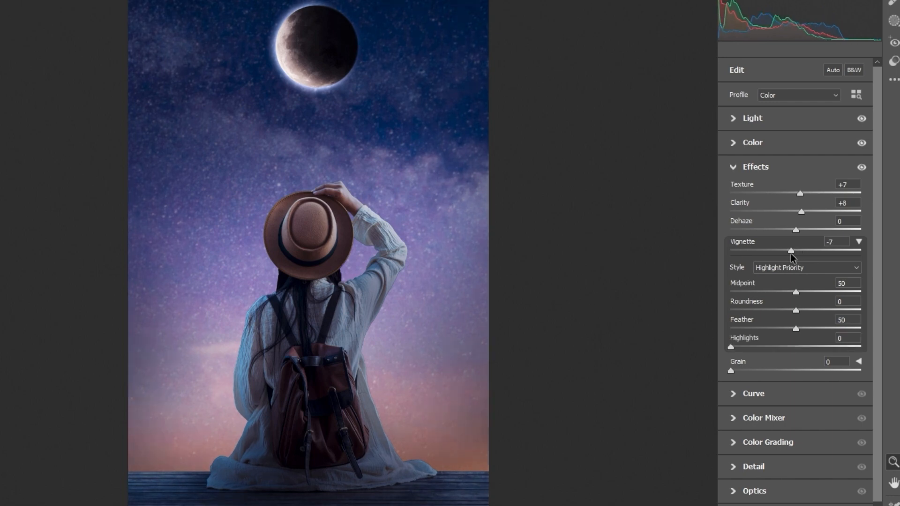
left_click_drag(730, 370, 744, 372)
left_click_drag(789, 250, 787, 250)
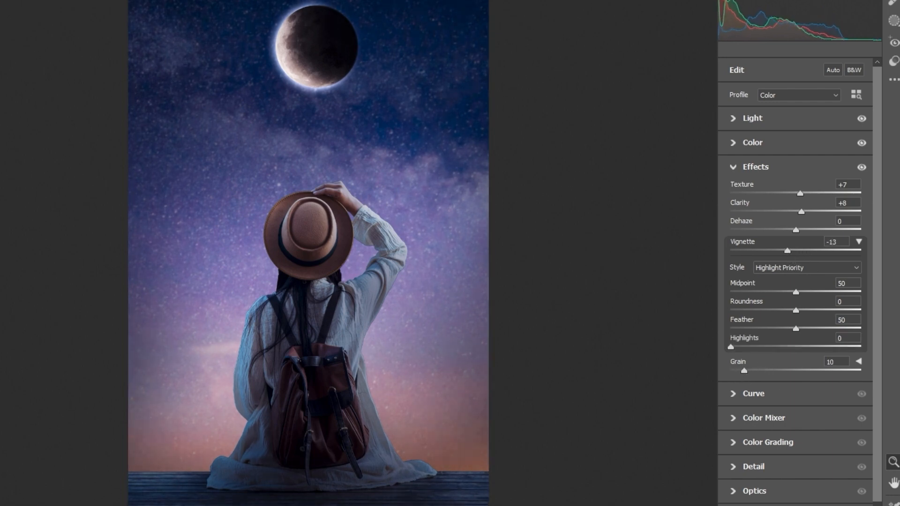
key("Return")
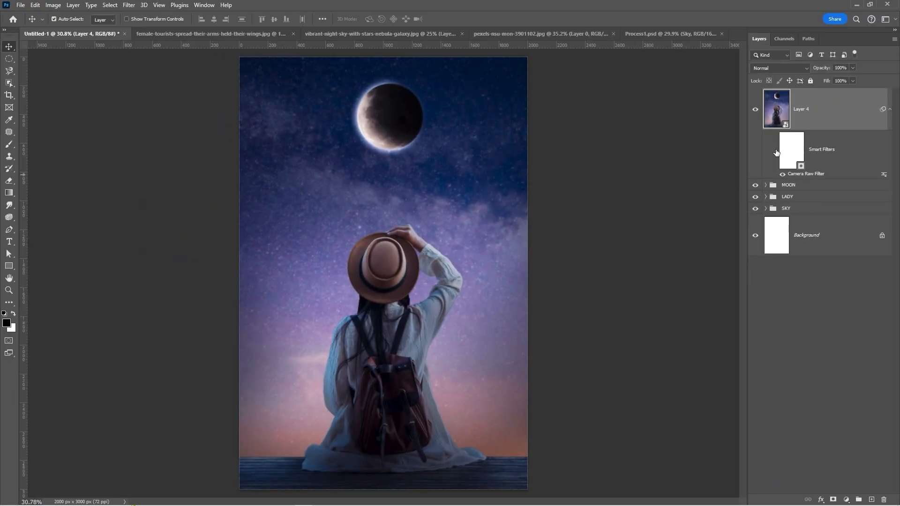
left_click(774, 149)
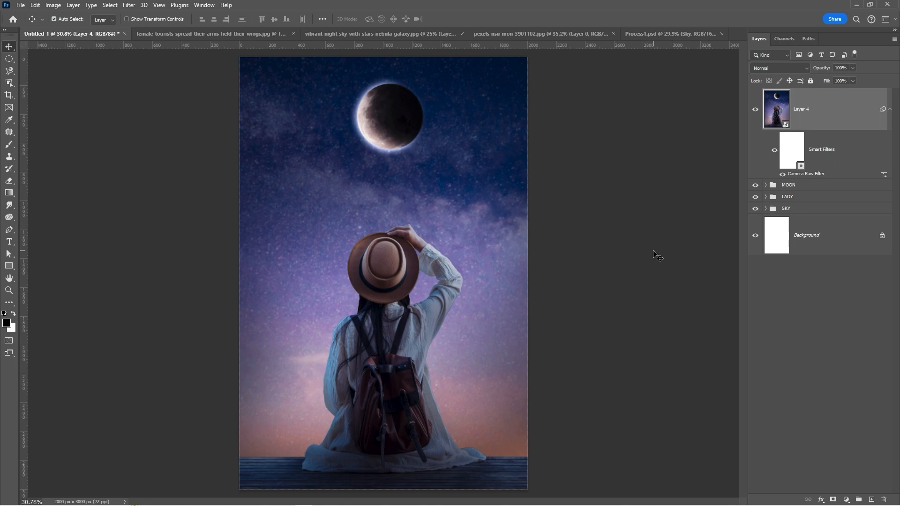